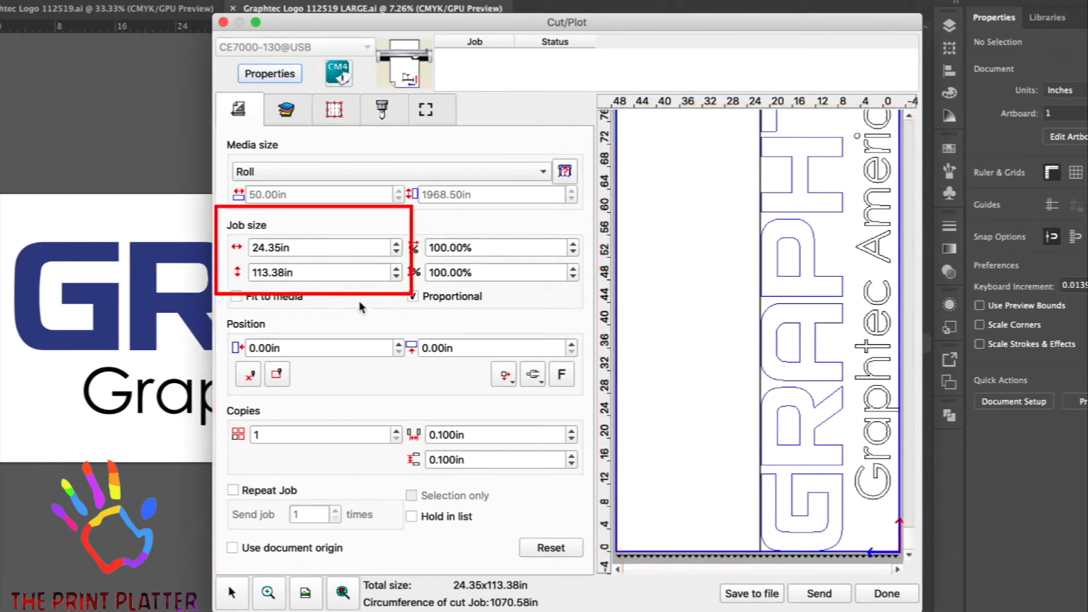
Enlarge the job width to 30.35 in, scaling the height proportionally.
{"action": "left_click", "coordinate": [396, 243]}
{"action": "left_click", "coordinate": [397, 244]}
{"action": "left_click", "coordinate": [397, 244]}
{"action": "left_click", "coordinate": [397, 244]}
{"action": "left_click", "coordinate": [397, 244]}
{"action": "left_click", "coordinate": [396, 244]}
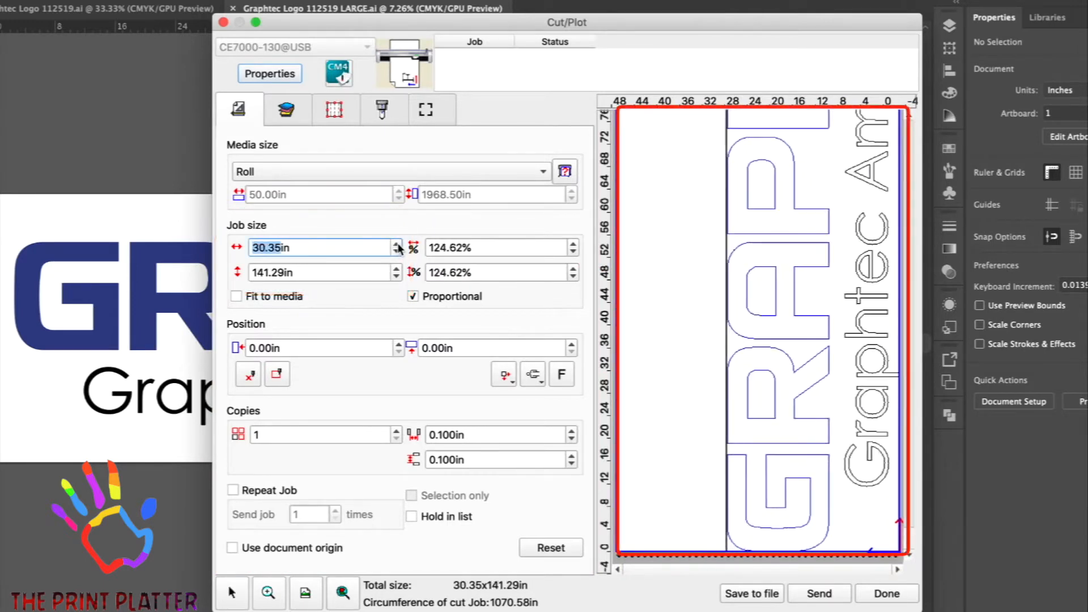
Reduce the job width to 24.35 in in one-inch increments and reset the job size to 100%.
{"action": "left_click", "coordinate": [397, 244]}
{"action": "left_click", "coordinate": [396, 253]}
{"action": "left_click", "coordinate": [396, 252]}
{"action": "left_click", "coordinate": [396, 252]}
{"action": "left_click", "coordinate": [397, 252]}
{"action": "left_click", "coordinate": [396, 252]}
{"action": "left_click", "coordinate": [396, 253]}
{"action": "left_click", "coordinate": [396, 252]}
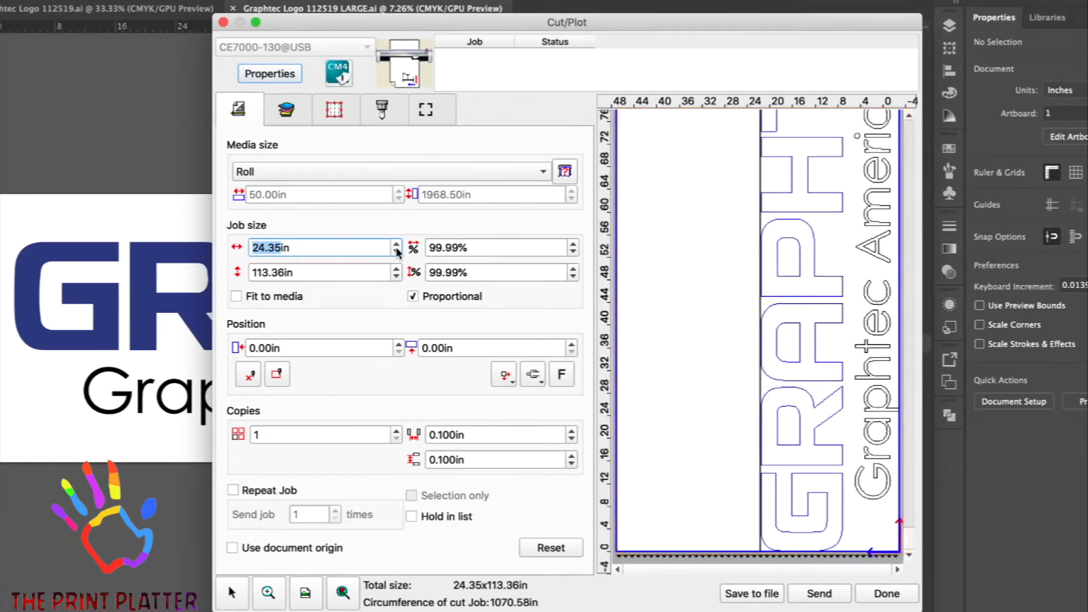
{"action": "left_click", "coordinate": [564, 547]}
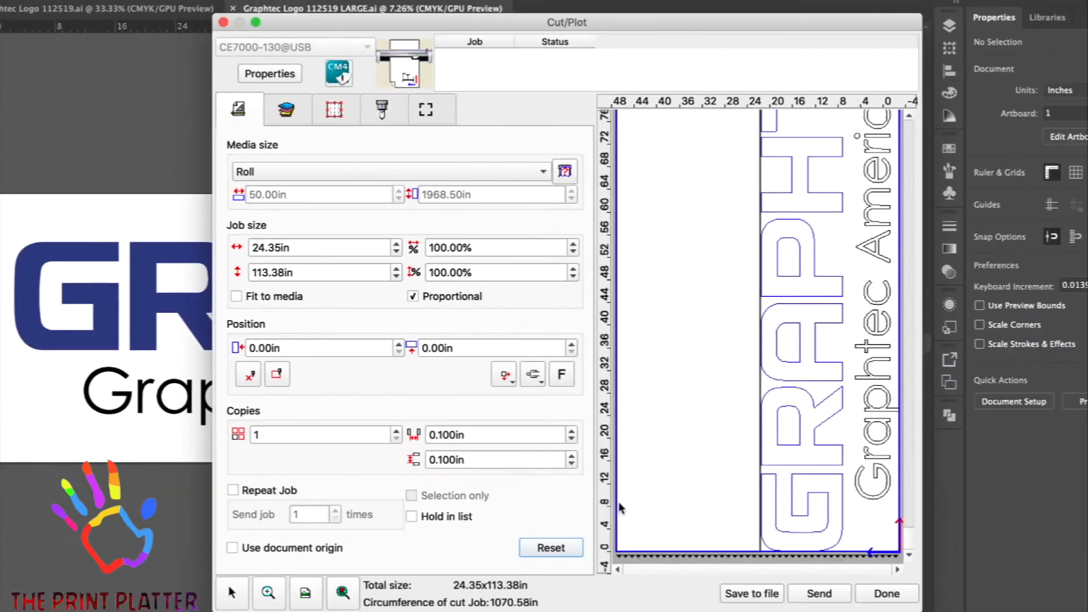
Organize the cutting output by color instead of by layer.
{"action": "left_click", "coordinate": [286, 109]}
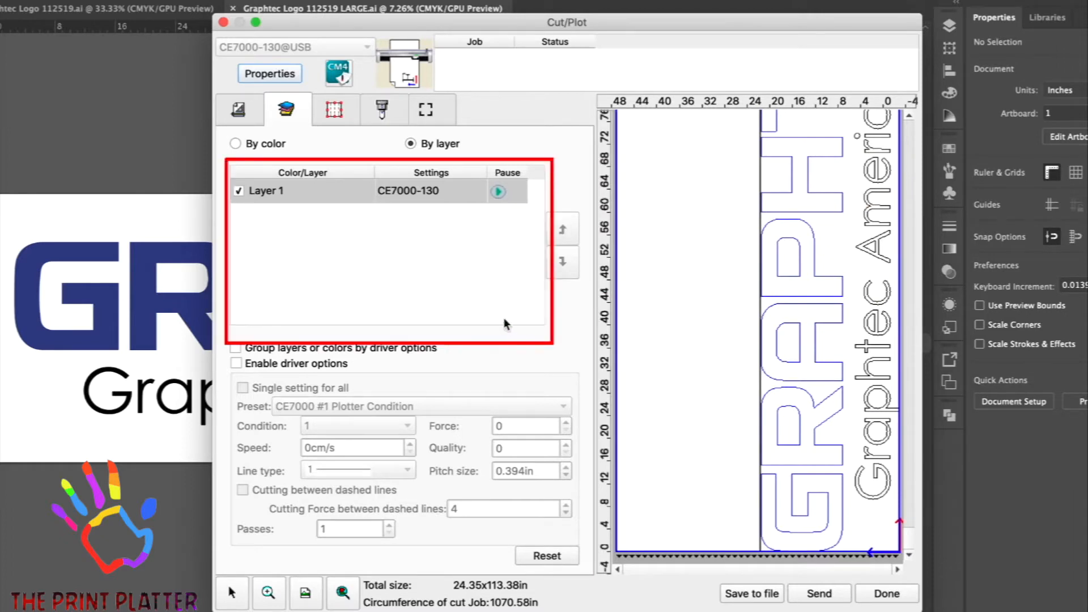
{"action": "left_click", "coordinate": [236, 144]}
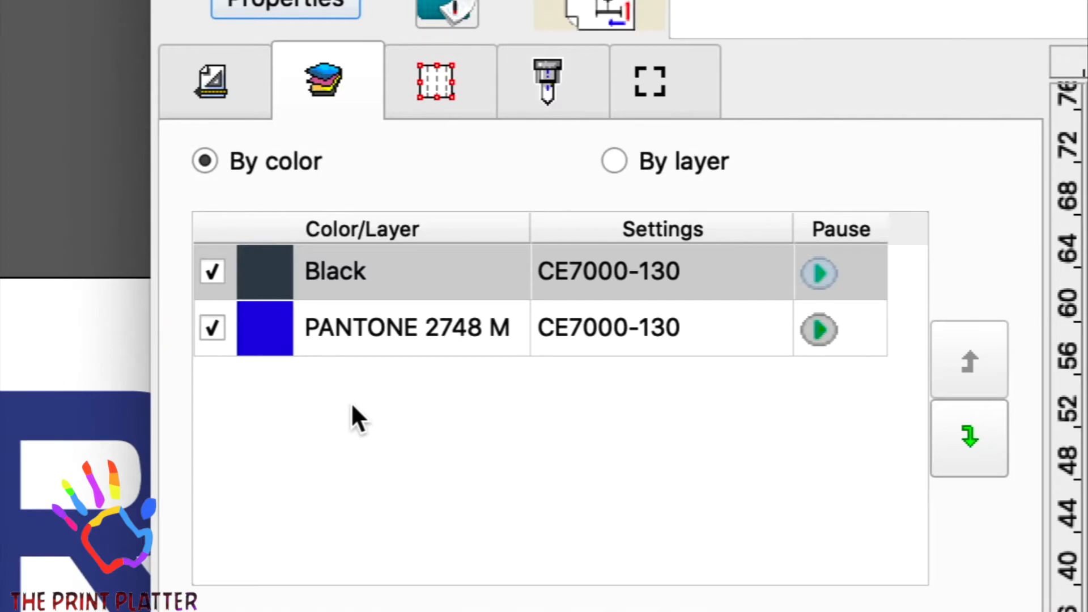
Try excluding the Black and PANTONE 2748 M colors from output and pausing before each color, and restore both.
{"action": "left_click", "coordinate": [213, 326]}
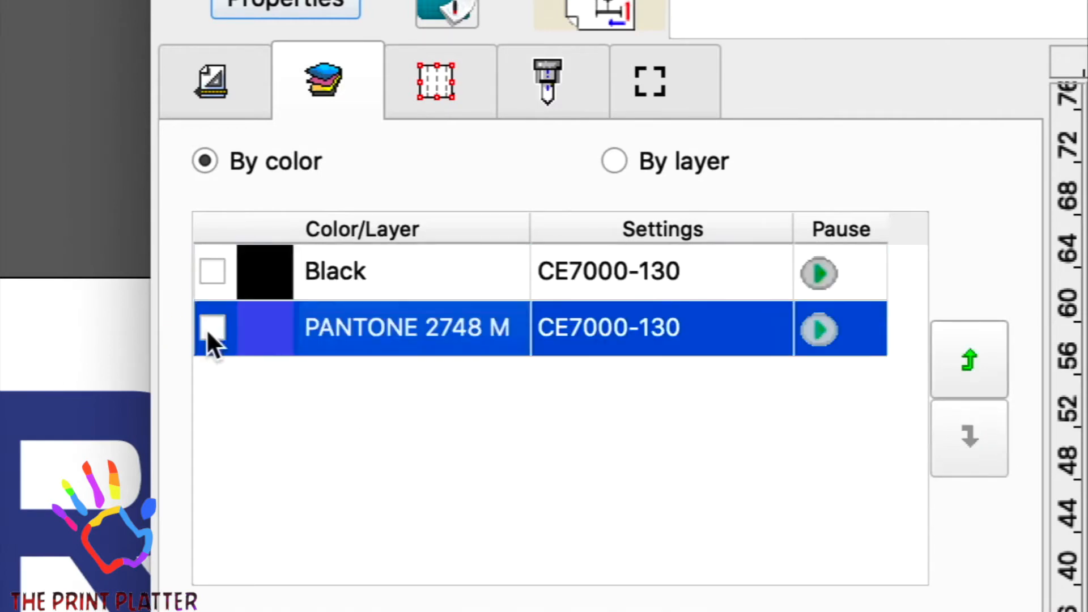
{"action": "left_click", "coordinate": [212, 271]}
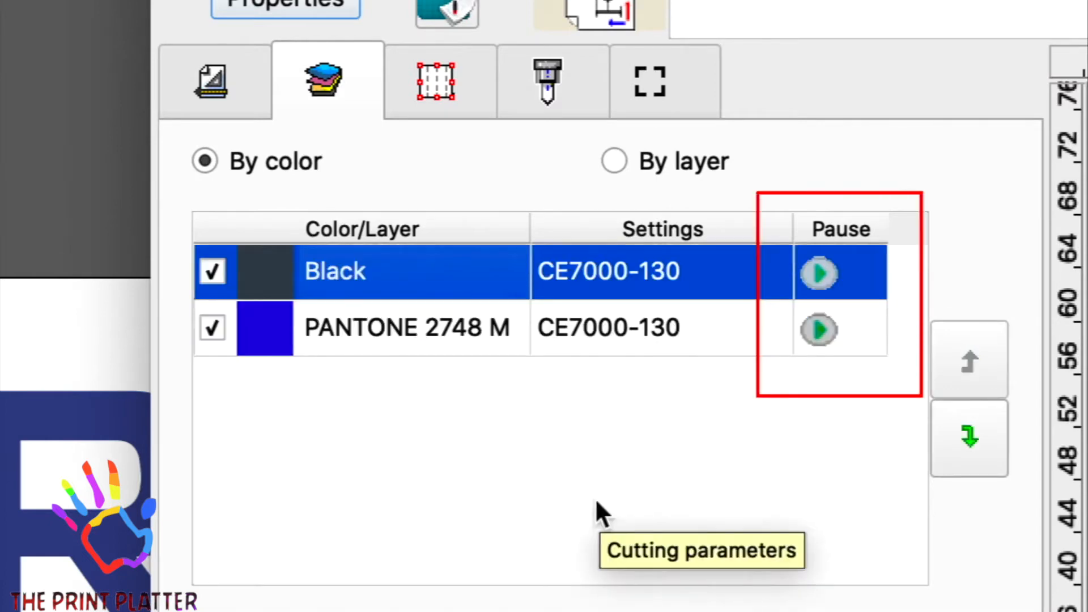
{"action": "left_click", "coordinate": [819, 270]}
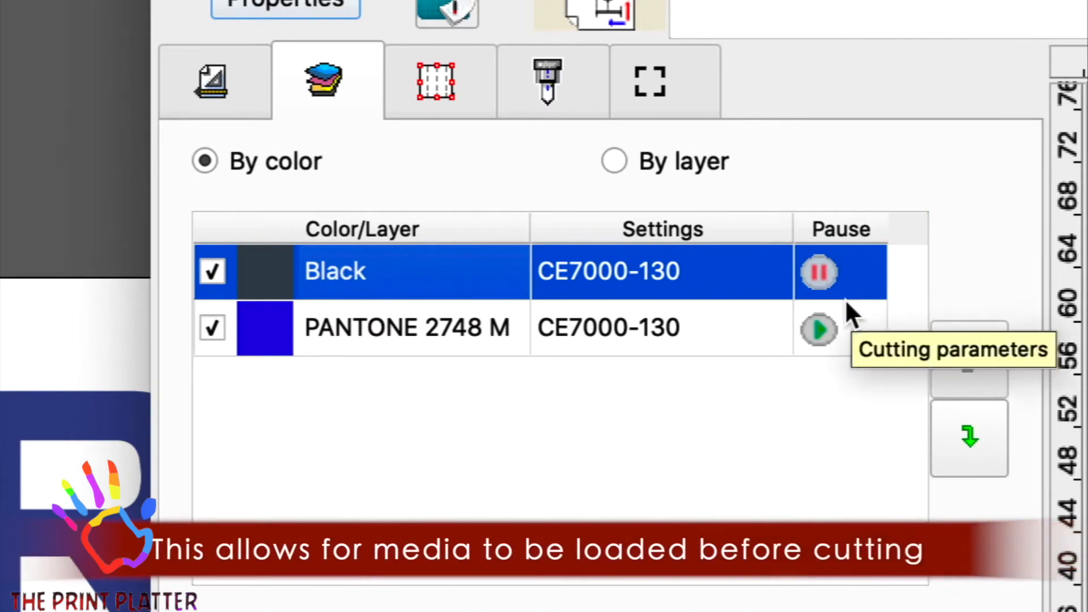
{"action": "left_click", "coordinate": [811, 332]}
{"action": "left_click", "coordinate": [821, 266]}
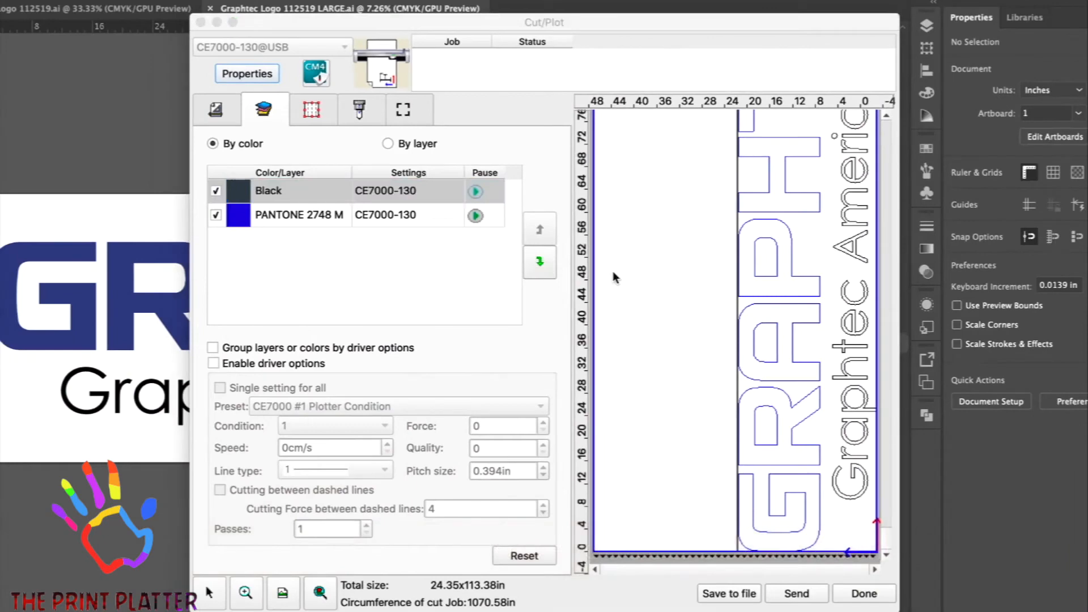
Try cropping the cut panel to 16.25 in wide by 59.37 in high around the letters GRAP, and reset it.
{"action": "left_click", "coordinate": [314, 106]}
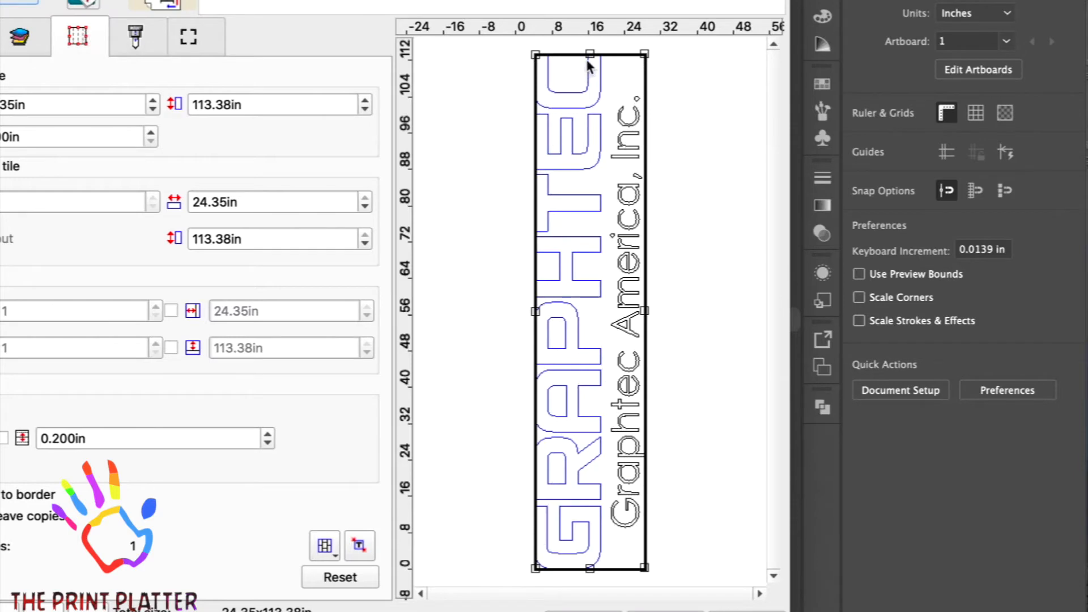
{"action": "left_click_drag", "start_coordinate": [589, 54], "coordinate": [577, 300]}
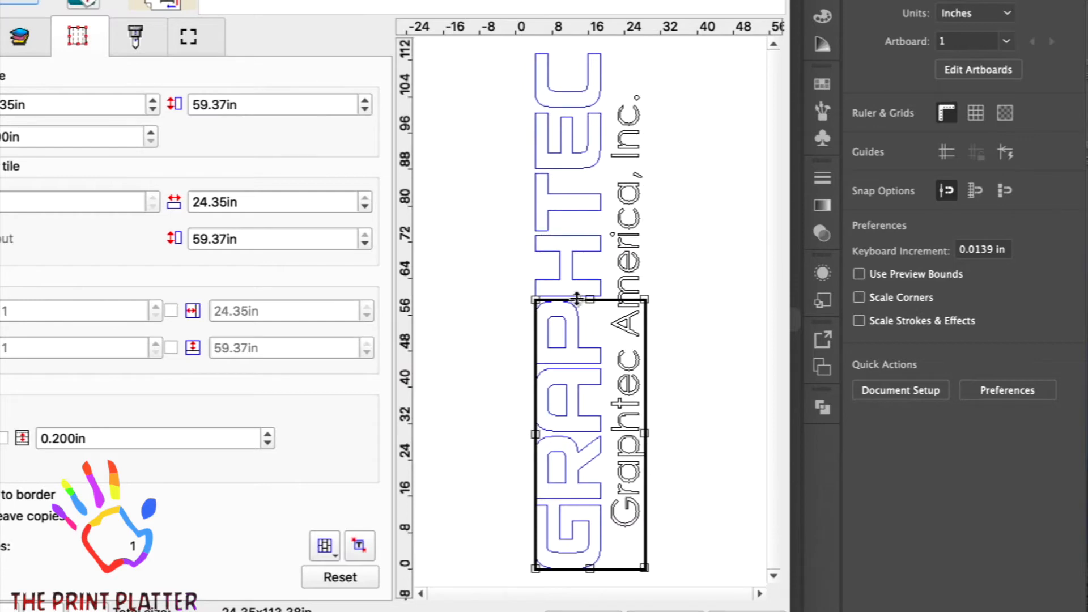
{"action": "left_click_drag", "start_coordinate": [646, 433], "coordinate": [607, 432]}
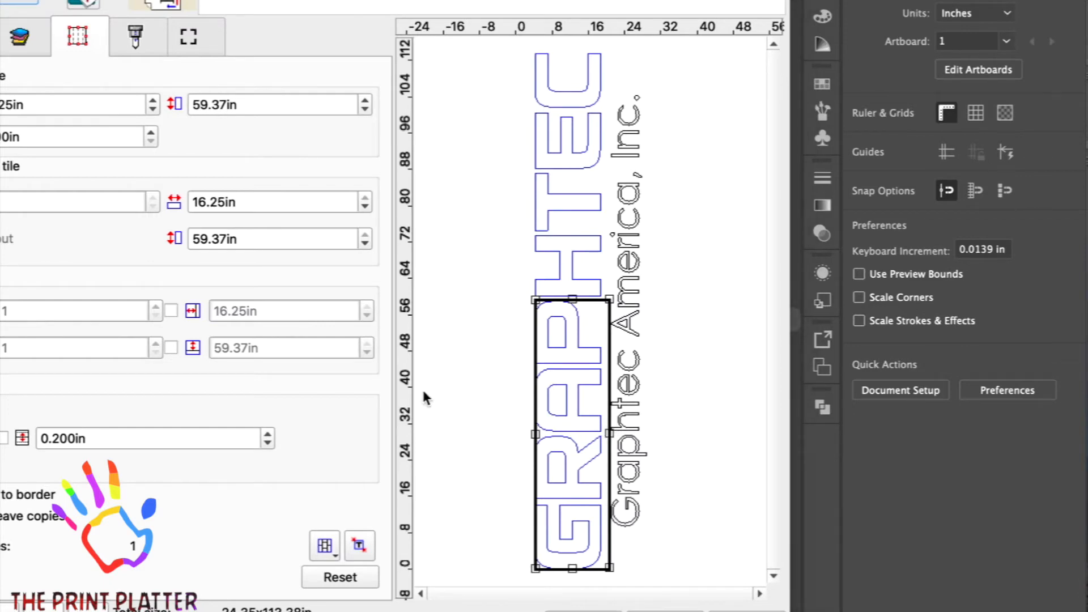
{"action": "left_click", "coordinate": [338, 579]}
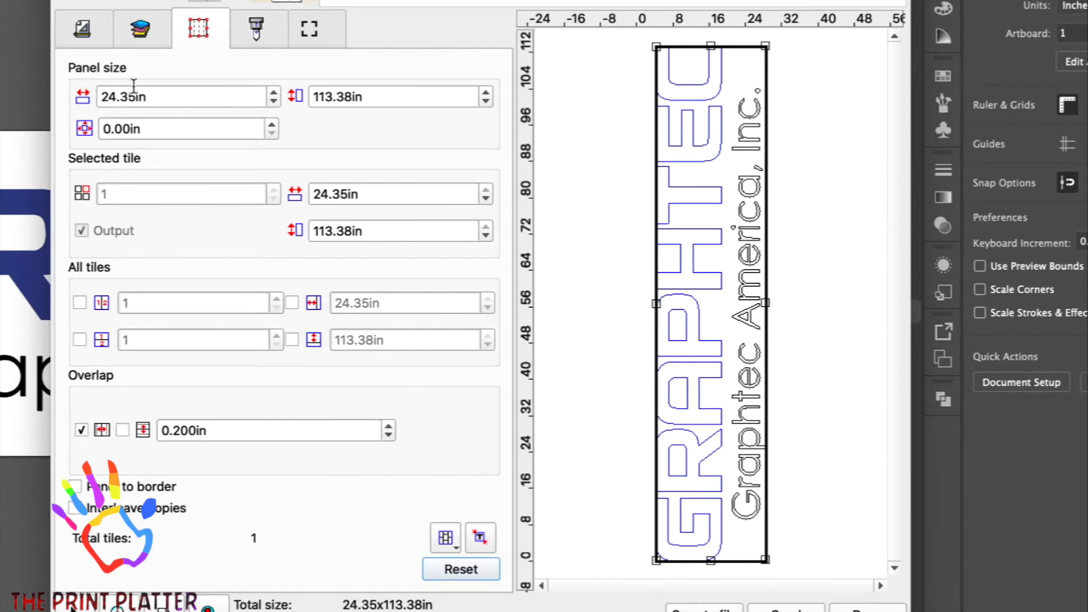
Enlarge the job width to 65.35 in with proportional scaling so it exceeds the media width.
{"action": "left_click", "coordinate": [83, 30]}
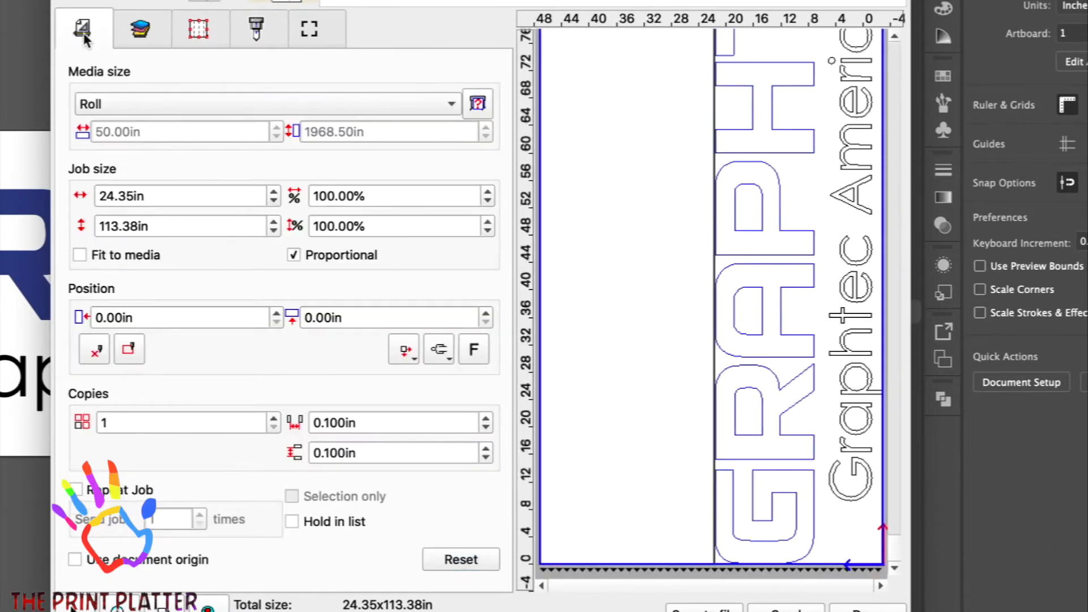
{"action": "left_click", "coordinate": [275, 192]}
{"action": "left_click", "coordinate": [275, 192]}
{"action": "left_click", "coordinate": [274, 192]}
{"action": "left_click", "coordinate": [274, 192]}
{"action": "left_click", "coordinate": [275, 192]}
{"action": "left_click_drag", "start_coordinate": [273, 191], "coordinate": [272, 193]}
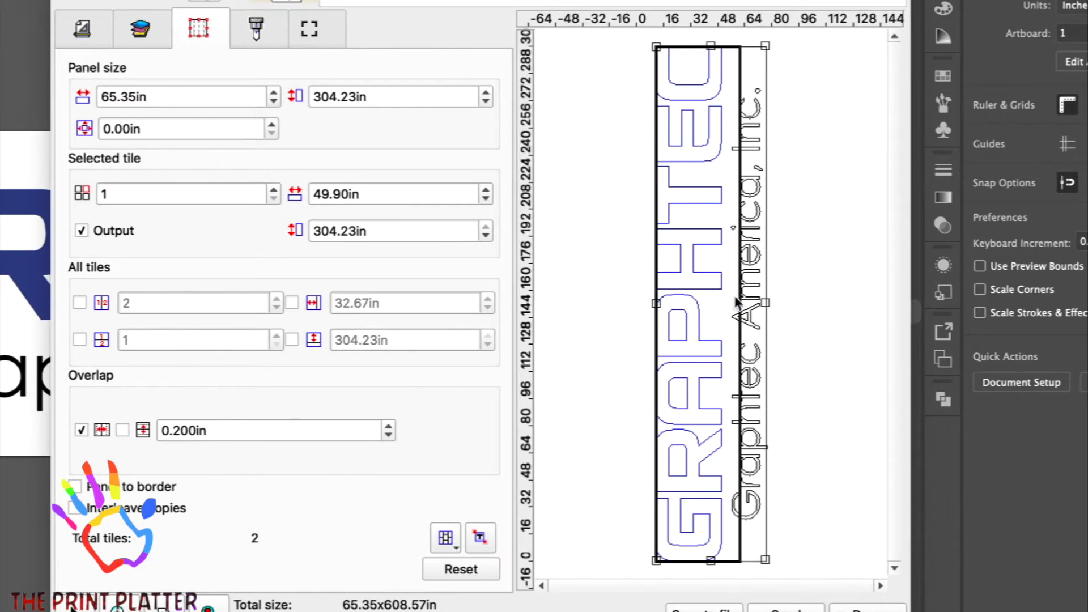
Narrow the GRAPHTEC tile to about 41.88 in, split it at about 159.88 in high, and divide the small-text column into three tiles.
{"action": "left_click_drag", "start_coordinate": [740, 302], "coordinate": [725, 305]}
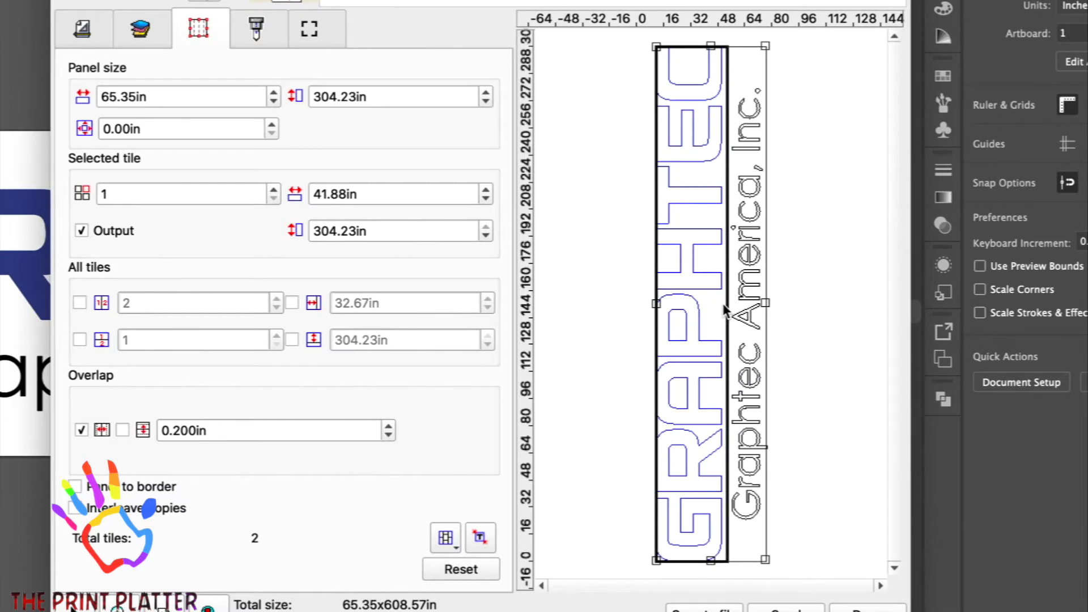
{"action": "left_click_drag", "start_coordinate": [744, 48], "coordinate": [730, 336]}
{"action": "left_click_drag", "start_coordinate": [743, 47], "coordinate": [736, 157]}
{"action": "left_click_drag", "start_coordinate": [686, 46], "coordinate": [680, 291]}
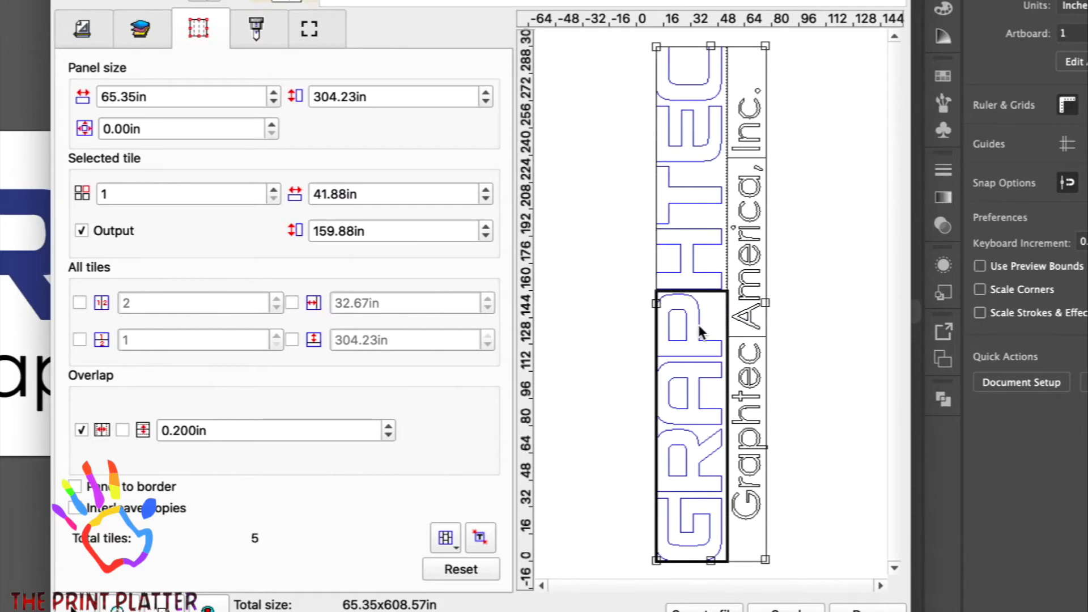
Try excluding the HTEC, America and Inc. tiles from output, restore them, and reset the tile layout.
{"action": "left_click", "coordinate": [699, 208]}
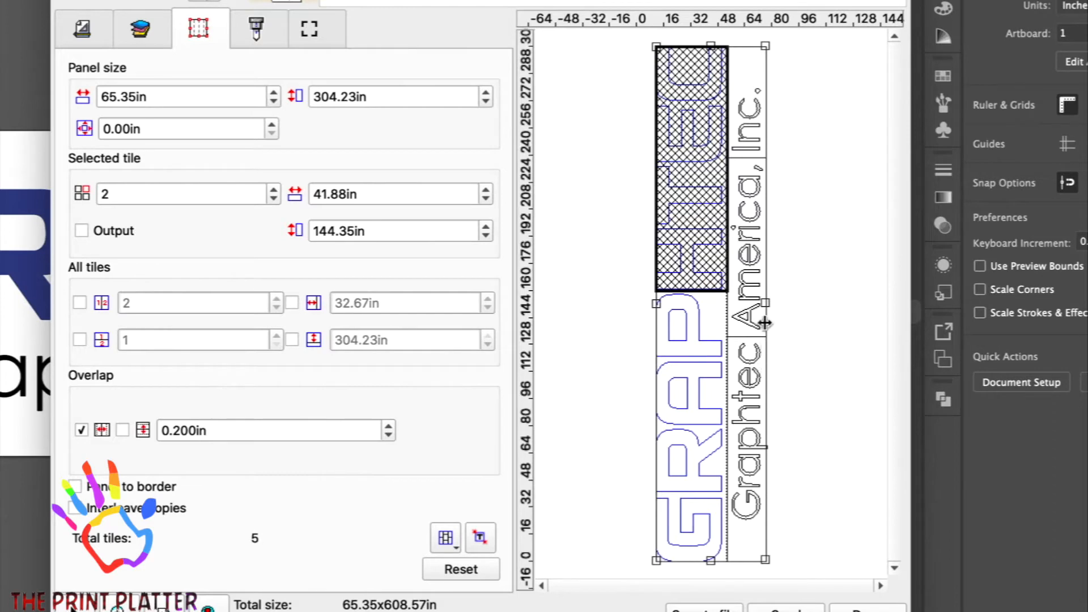
{"action": "left_click", "coordinate": [753, 295]}
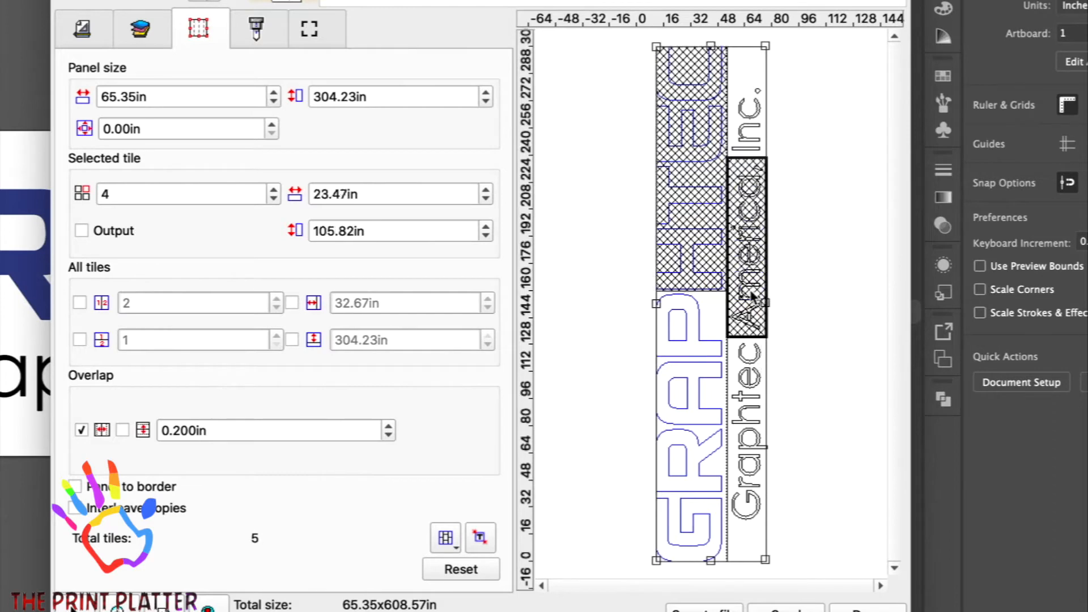
{"action": "left_click", "coordinate": [745, 119]}
{"action": "left_click", "coordinate": [753, 229]}
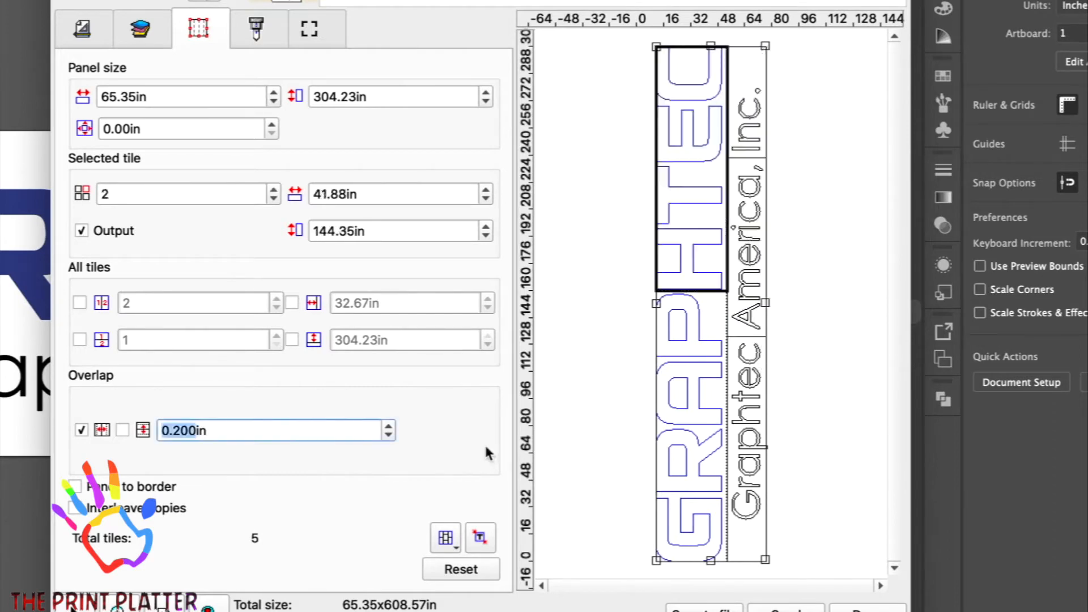
{"action": "left_click", "coordinate": [468, 571]}
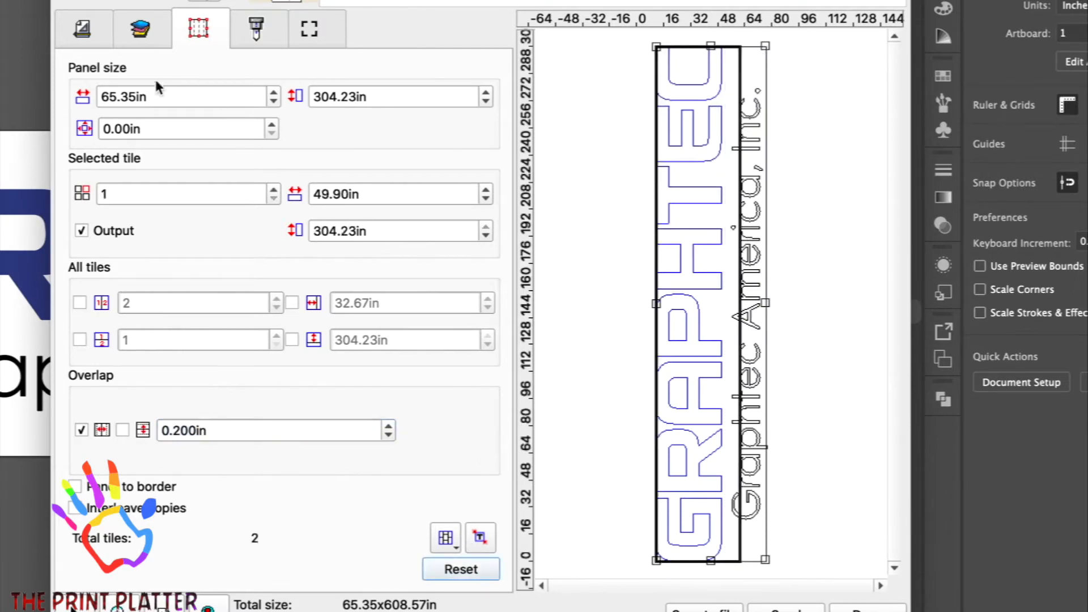
Set the job scale to 100% with proportions kept.
{"action": "left_click", "coordinate": [83, 31]}
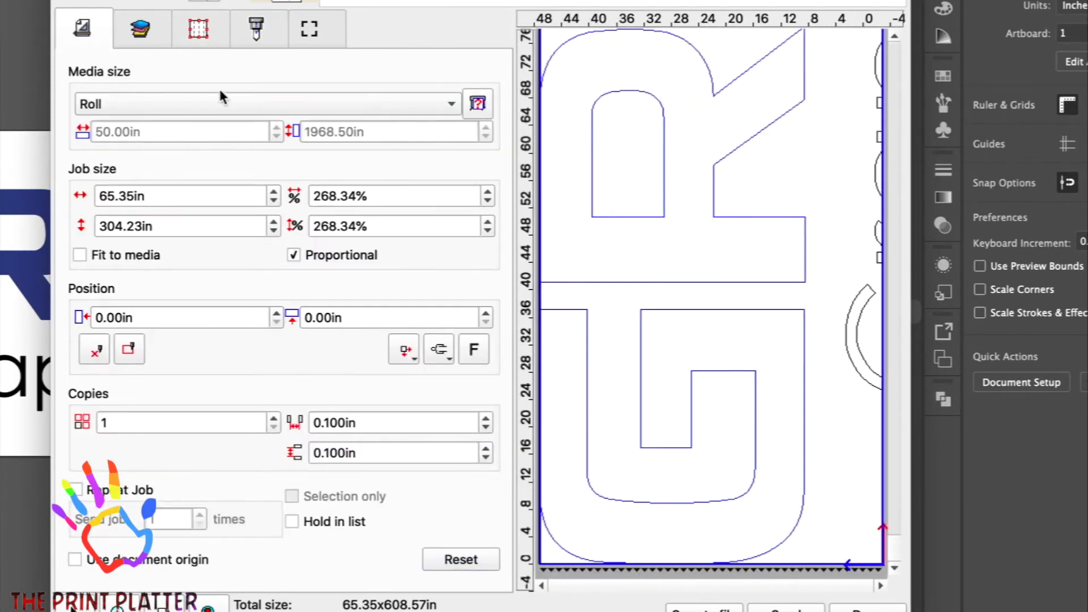
{"action": "double_click", "coordinate": [375, 196]}
{"action": "type", "text": "100"}
{"action": "key", "text": "Return"}
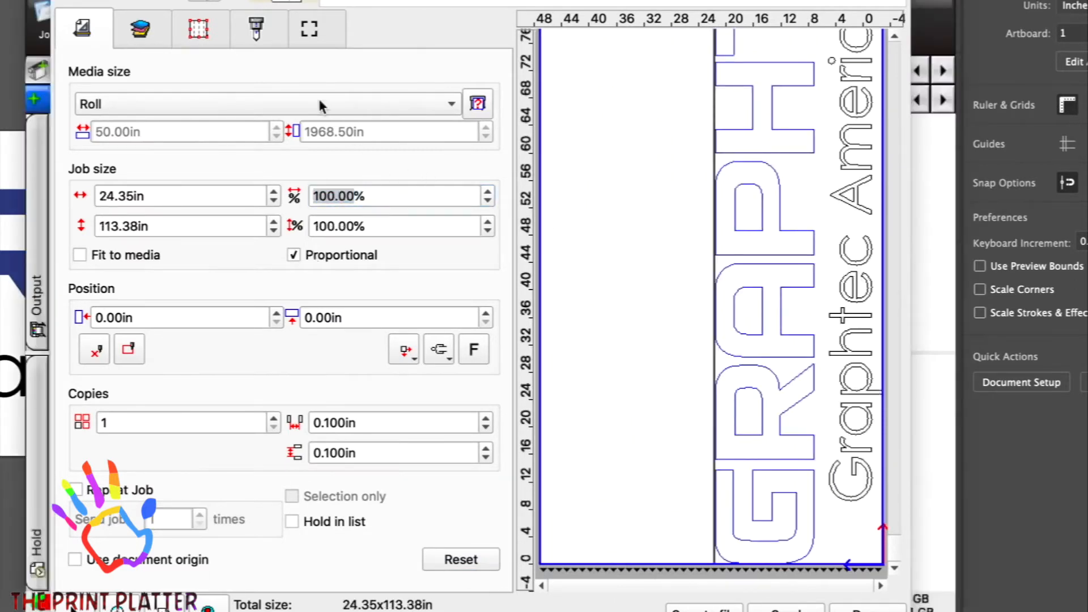
Turn the advance after plotting off and on again in the advanced settings.
{"action": "left_click", "coordinate": [258, 35]}
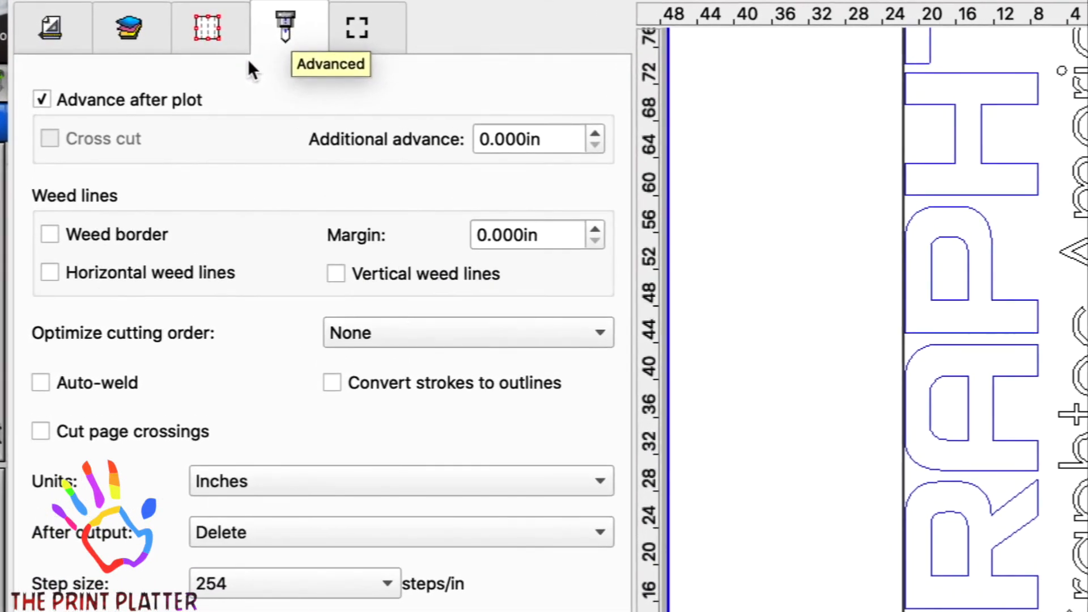
{"action": "left_click", "coordinate": [38, 97]}
{"action": "left_click", "coordinate": [39, 97]}
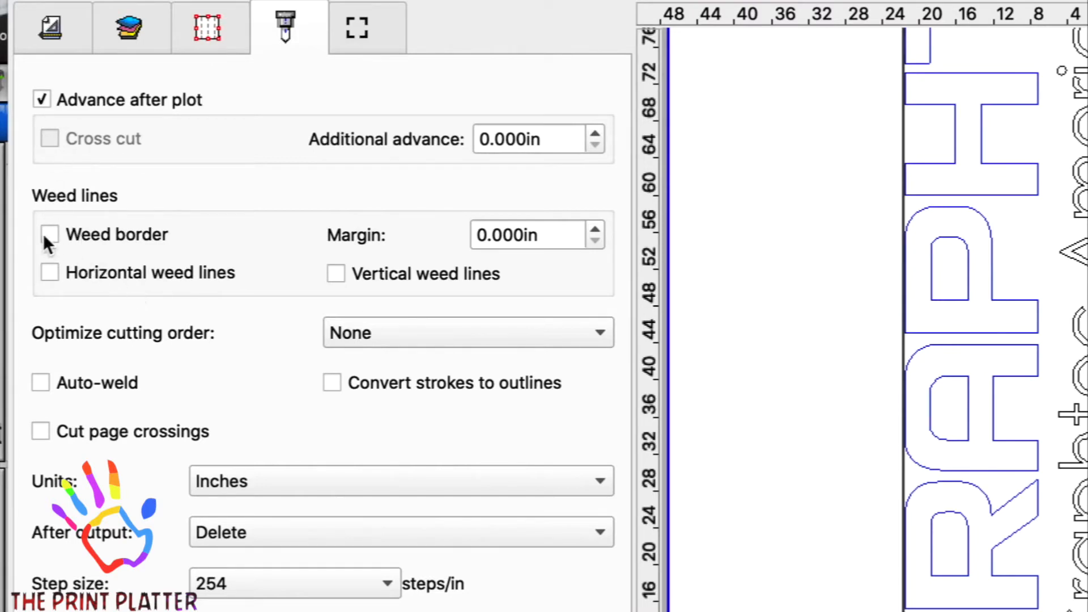
Enable the weed border, try horizontal and vertical weed lines, and view the registration mark settings.
{"action": "left_click", "coordinate": [49, 272]}
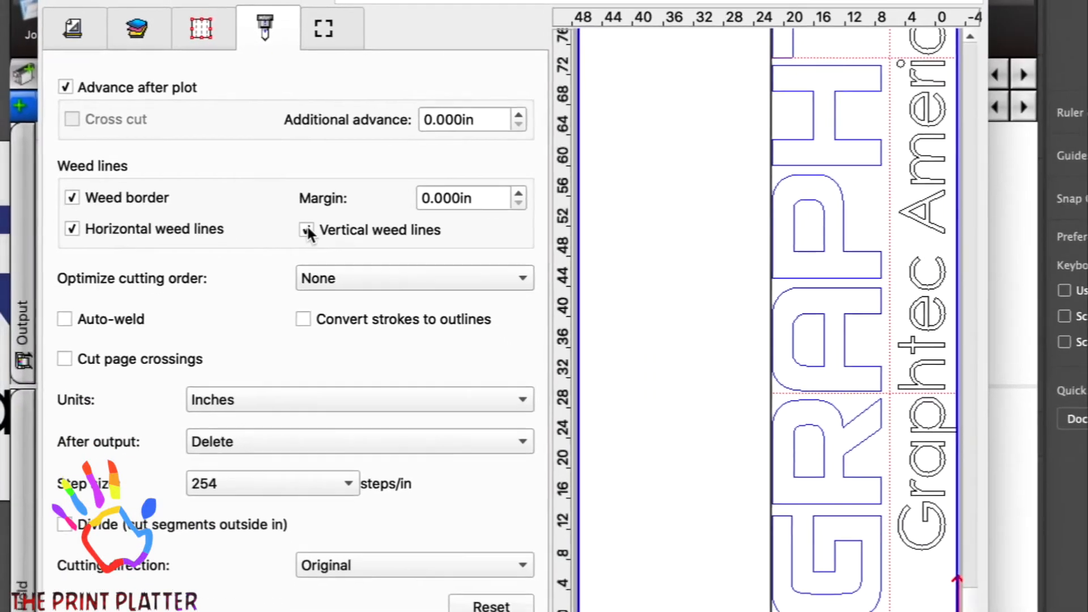
{"action": "left_click", "coordinate": [335, 273]}
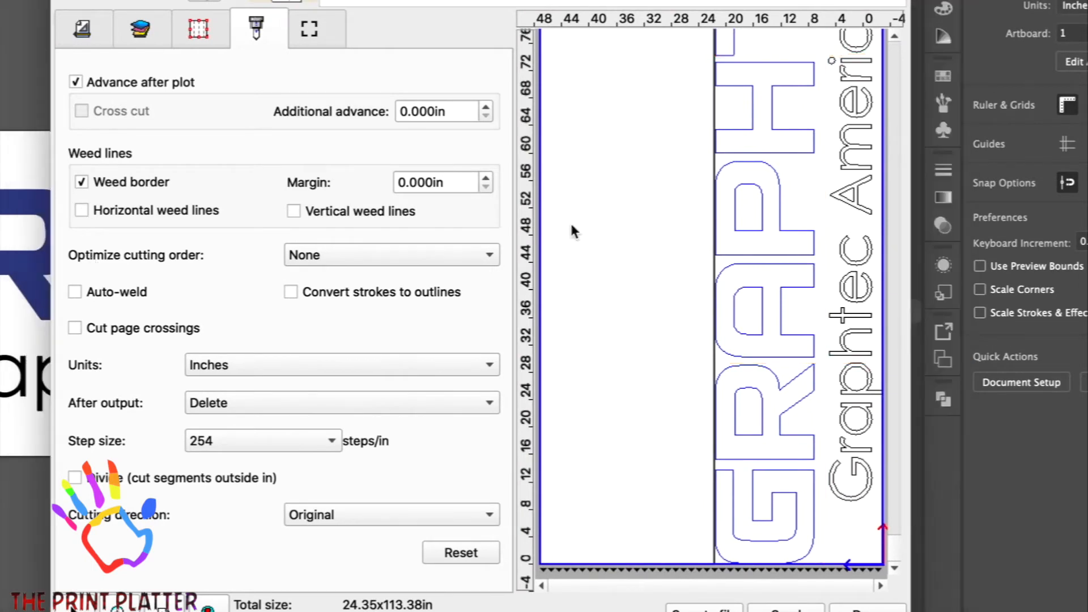
{"action": "left_click", "coordinate": [314, 35]}
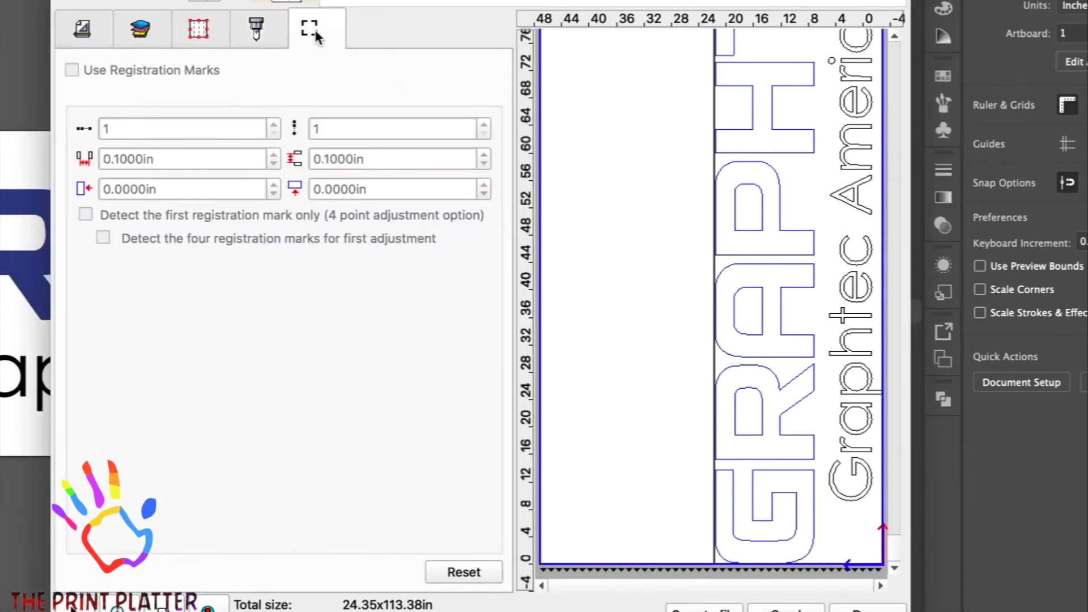
Try a user-defined media size with a width of 51 in, and return the media size to Roll.
{"action": "left_click", "coordinate": [82, 29]}
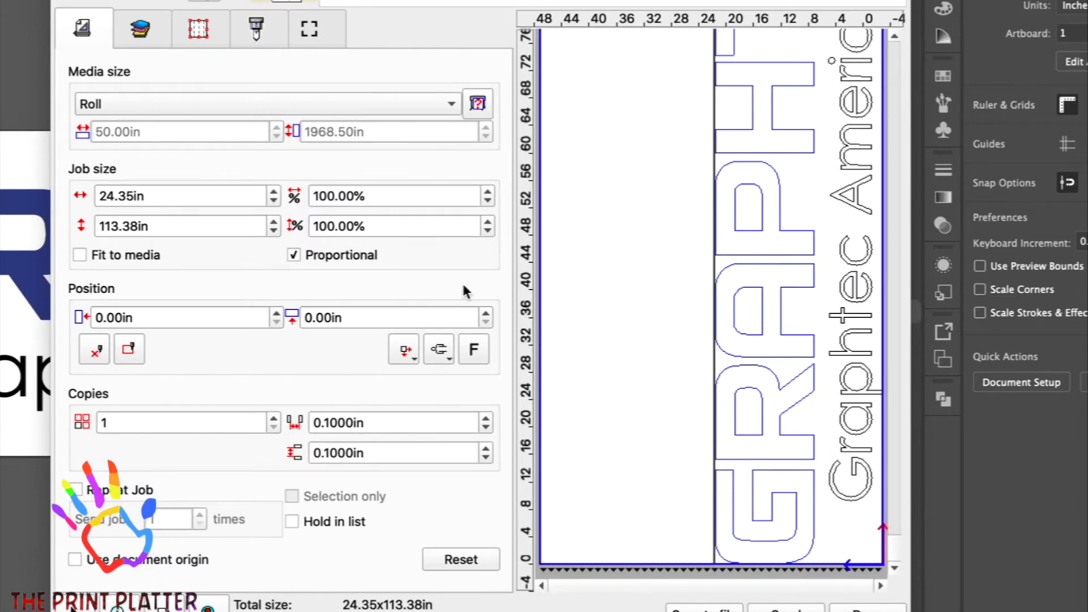
{"action": "left_click", "coordinate": [450, 105]}
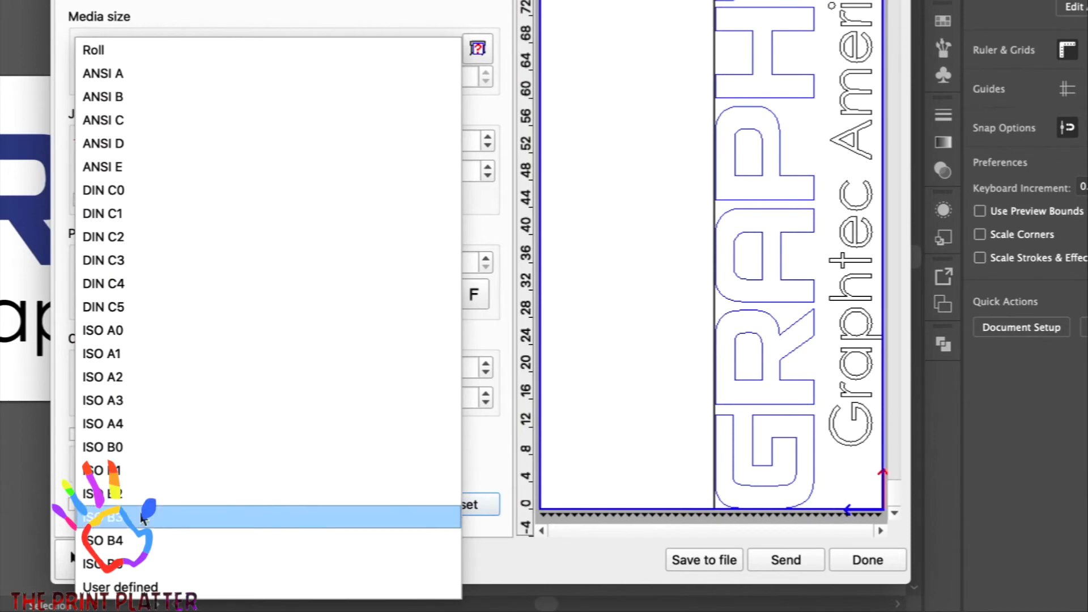
{"action": "left_click", "coordinate": [142, 585]}
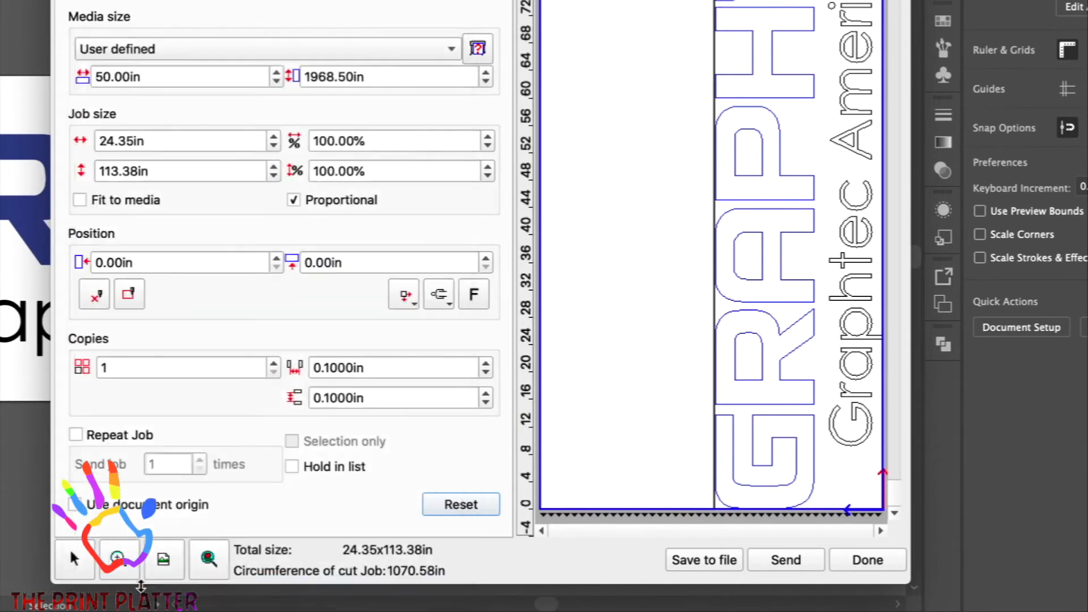
{"action": "left_click", "coordinate": [276, 73]}
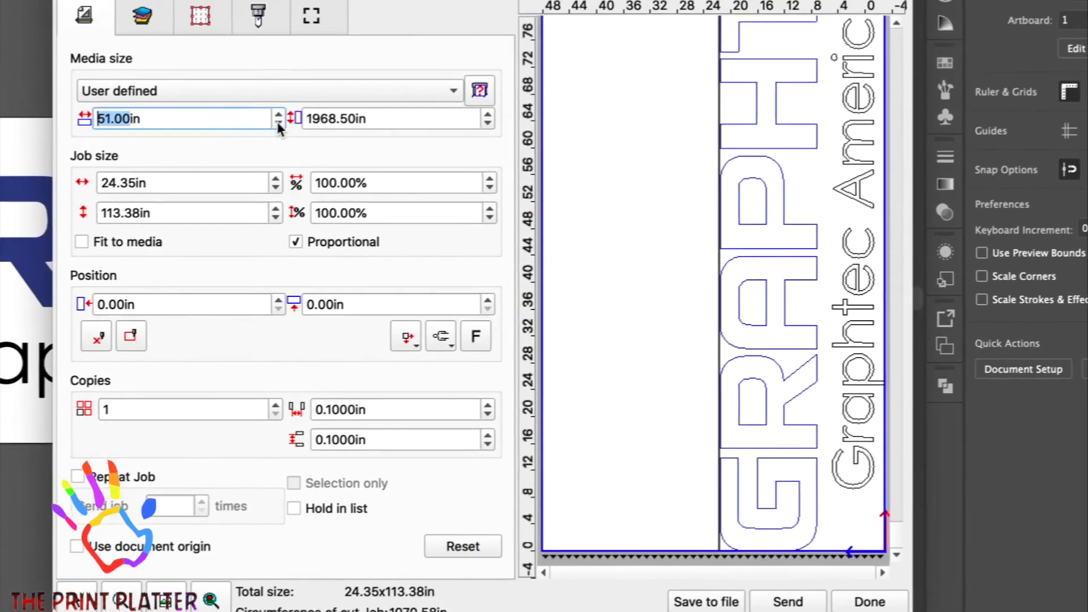
{"action": "left_click", "coordinate": [276, 81]}
{"action": "left_click", "coordinate": [266, 49]}
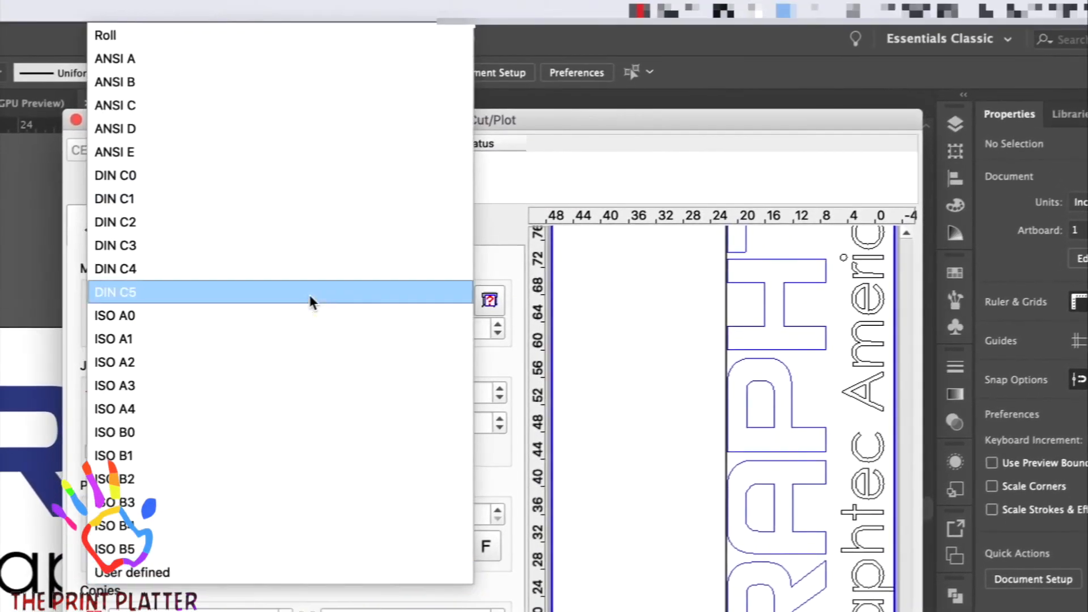
{"action": "left_click", "coordinate": [203, 36]}
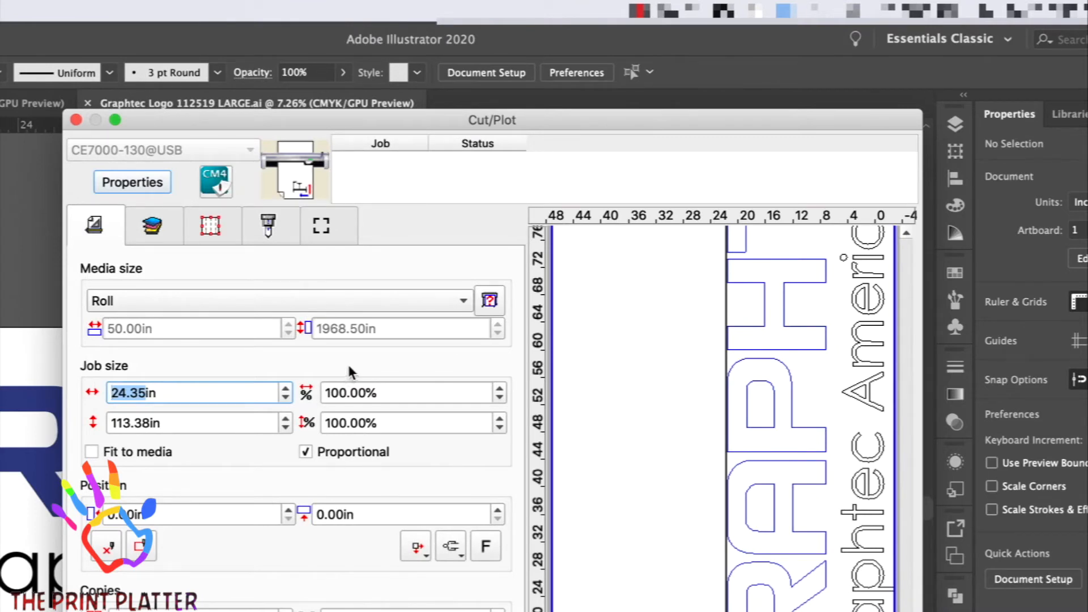
Retrieve the loaded media size from the cutting plotter.
{"action": "left_click", "coordinate": [491, 300]}
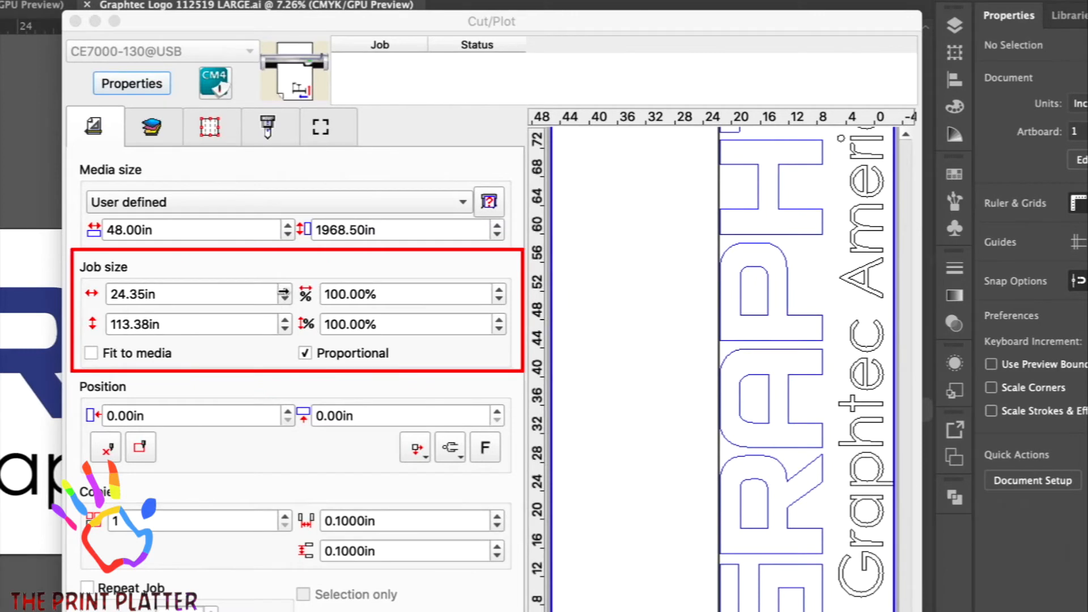
Try larger and smaller job widths with proportional scaling, ending at 29.35 in.
{"action": "left_click", "coordinate": [284, 290]}
{"action": "left_click", "coordinate": [284, 290]}
{"action": "left_click", "coordinate": [284, 289]}
{"action": "left_click", "coordinate": [284, 289]}
{"action": "left_click", "coordinate": [285, 290]}
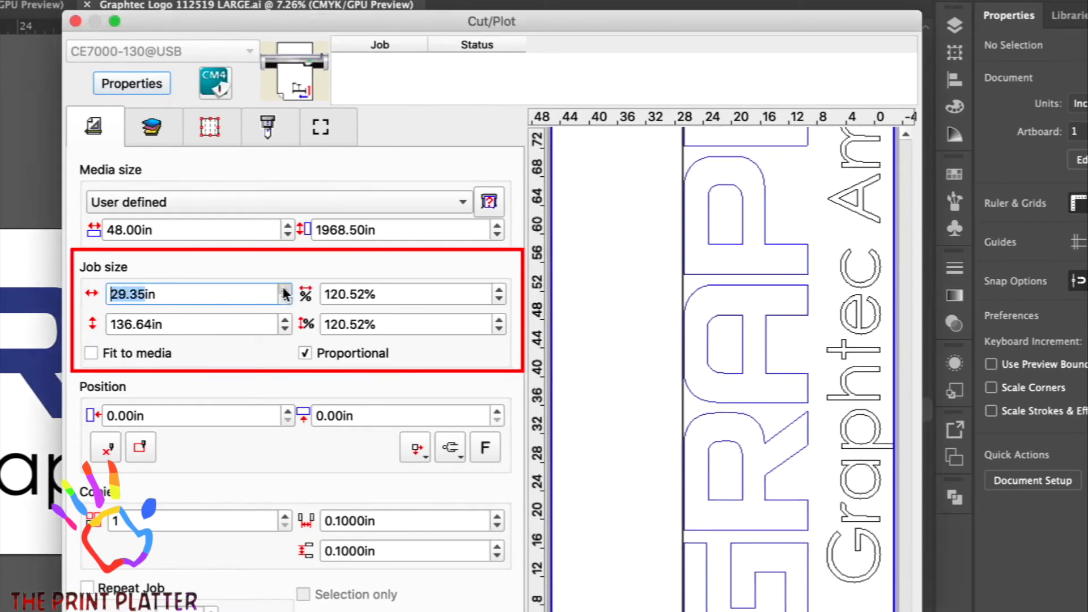
{"action": "left_click", "coordinate": [285, 290]}
{"action": "left_click", "coordinate": [285, 290]}
{"action": "left_click", "coordinate": [285, 299]}
{"action": "left_click", "coordinate": [284, 299]}
{"action": "left_click", "coordinate": [284, 298]}
{"action": "left_click", "coordinate": [284, 299]}
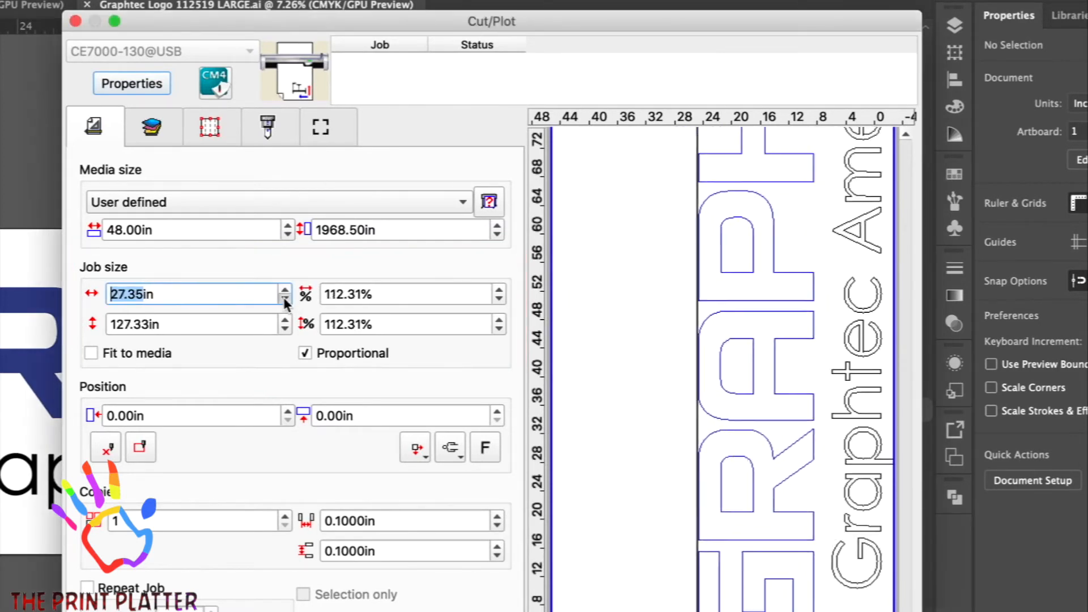
{"action": "left_click", "coordinate": [283, 288]}
{"action": "left_click", "coordinate": [284, 287]}
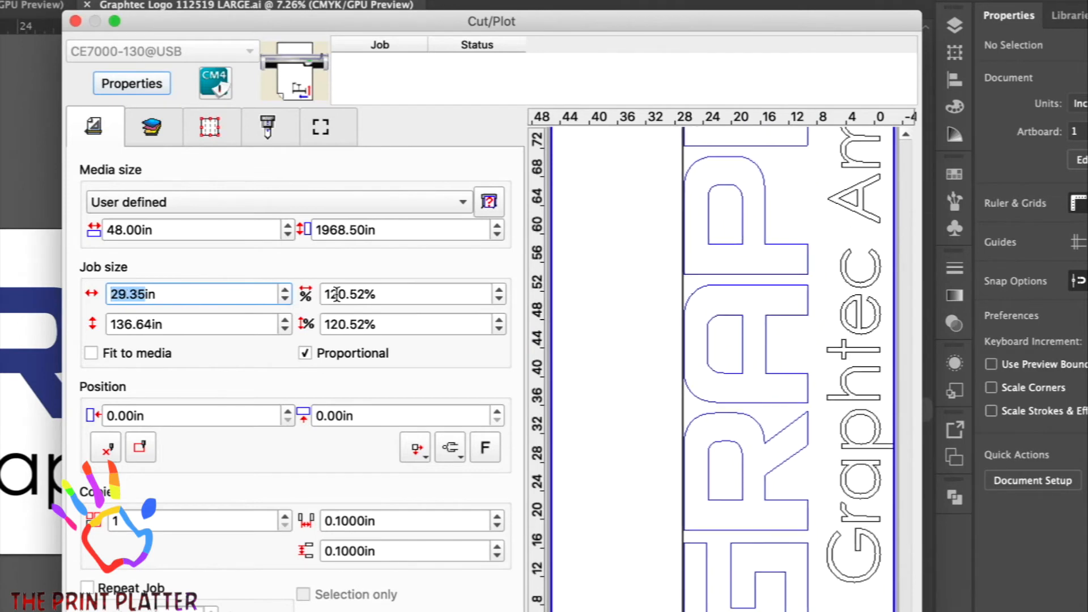
Scale the job down proportionally by lowering its width percentage in small increments.
{"action": "left_click", "coordinate": [498, 296]}
{"action": "left_click", "coordinate": [498, 296]}
{"action": "left_click", "coordinate": [499, 296]}
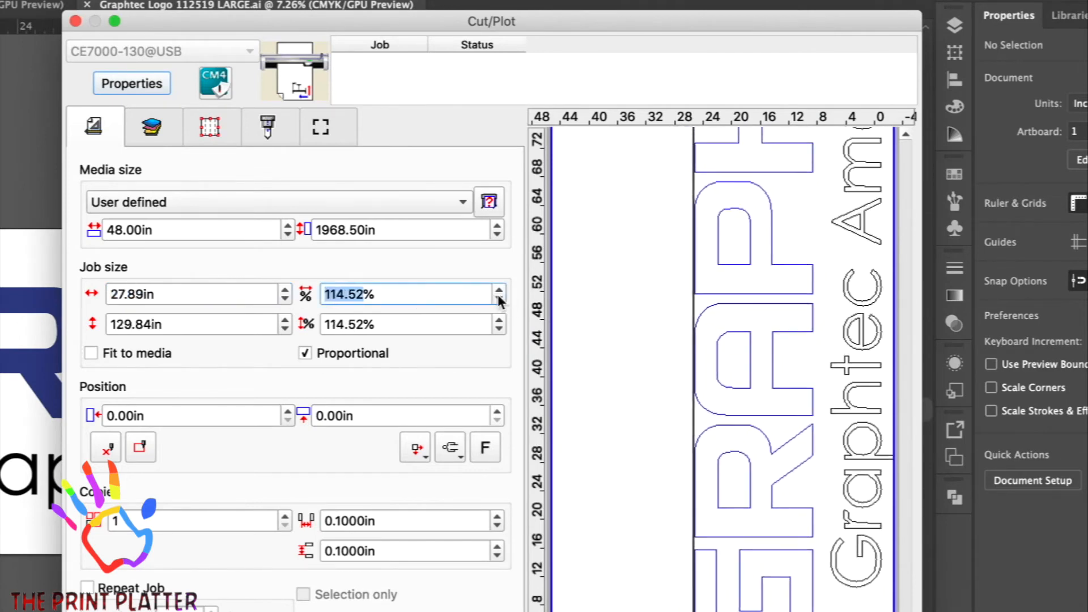
{"action": "left_click", "coordinate": [499, 296]}
{"action": "left_click", "coordinate": [498, 296]}
{"action": "left_click", "coordinate": [498, 296]}
{"action": "left_click", "coordinate": [498, 296]}
{"action": "left_click", "coordinate": [498, 296]}
{"action": "left_click", "coordinate": [498, 296]}
{"action": "left_click", "coordinate": [498, 296]}
{"action": "left_click", "coordinate": [498, 296]}
{"action": "left_click", "coordinate": [498, 297]}
{"action": "left_click", "coordinate": [498, 296]}
{"action": "left_click", "coordinate": [498, 296]}
{"action": "left_click", "coordinate": [498, 297]}
{"action": "left_click", "coordinate": [498, 296]}
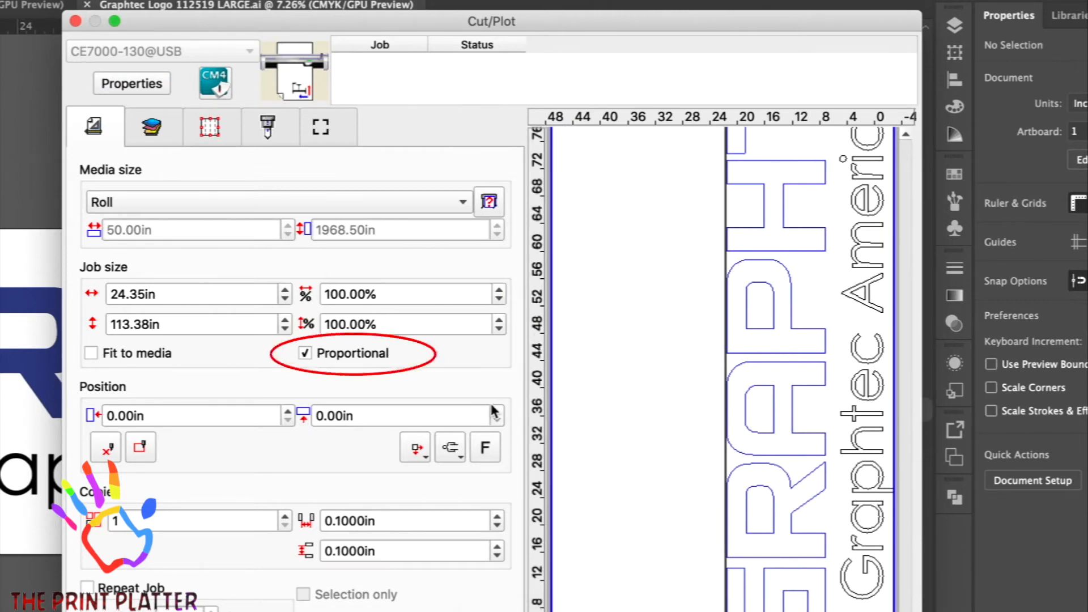
Try widening the job with Proportional turned off, and turn Fit to media on and off again.
{"action": "left_click", "coordinate": [305, 353]}
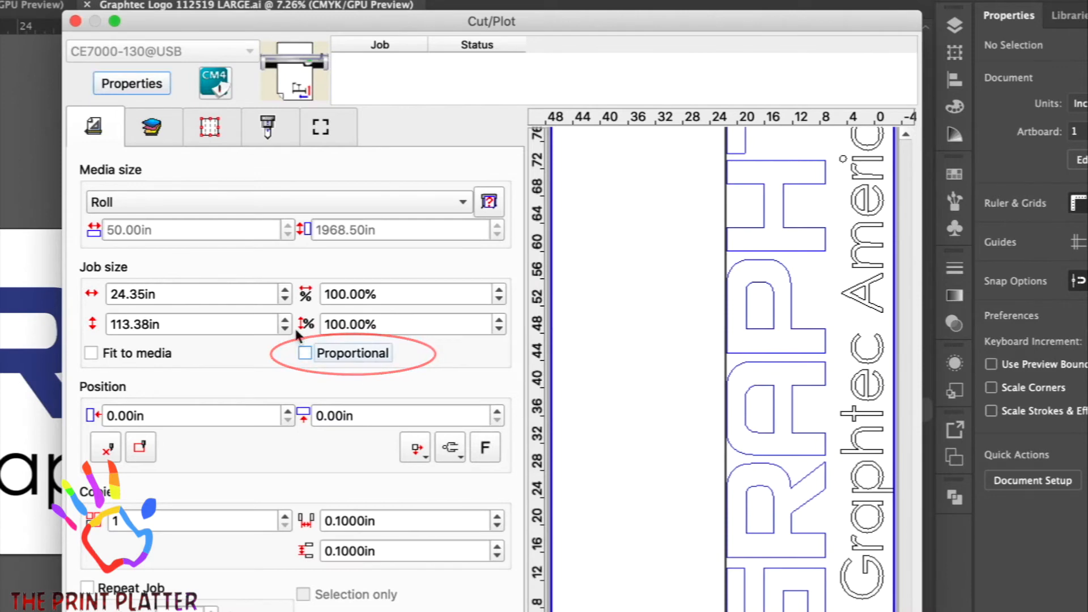
{"action": "left_click", "coordinate": [288, 292]}
{"action": "left_click", "coordinate": [288, 291]}
{"action": "left_click", "coordinate": [288, 291]}
{"action": "left_click", "coordinate": [288, 291]}
{"action": "left_click", "coordinate": [288, 291]}
{"action": "left_click", "coordinate": [288, 291]}
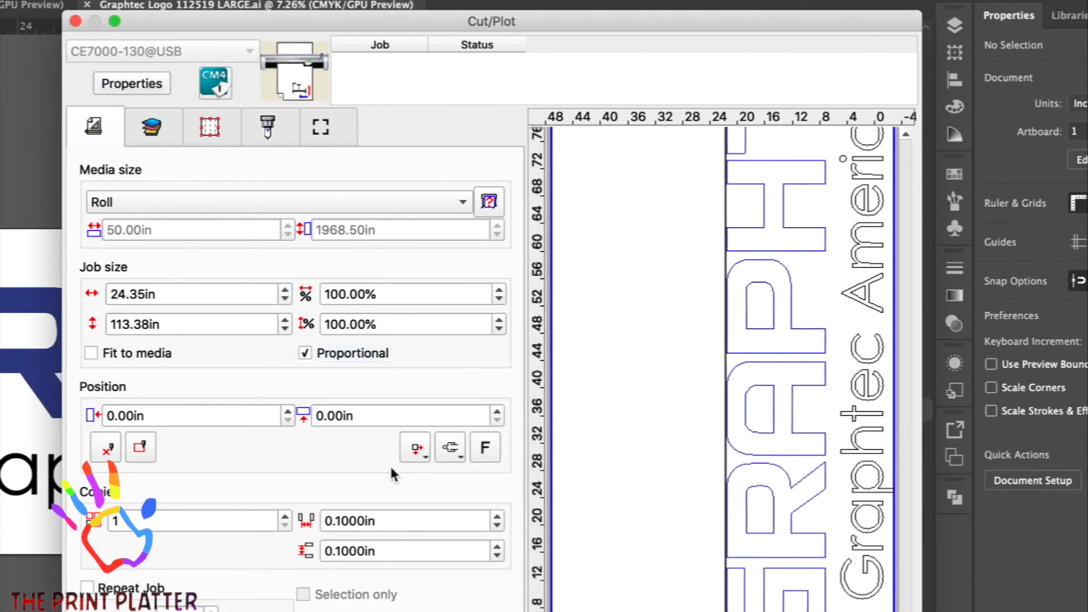
{"action": "left_click", "coordinate": [92, 353]}
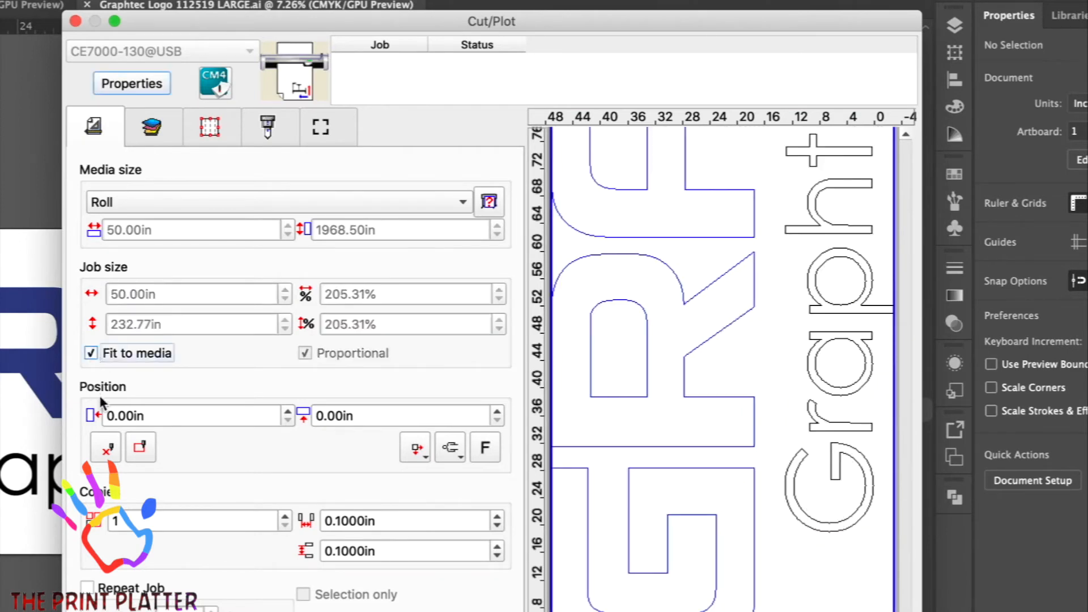
{"action": "left_click", "coordinate": [91, 353]}
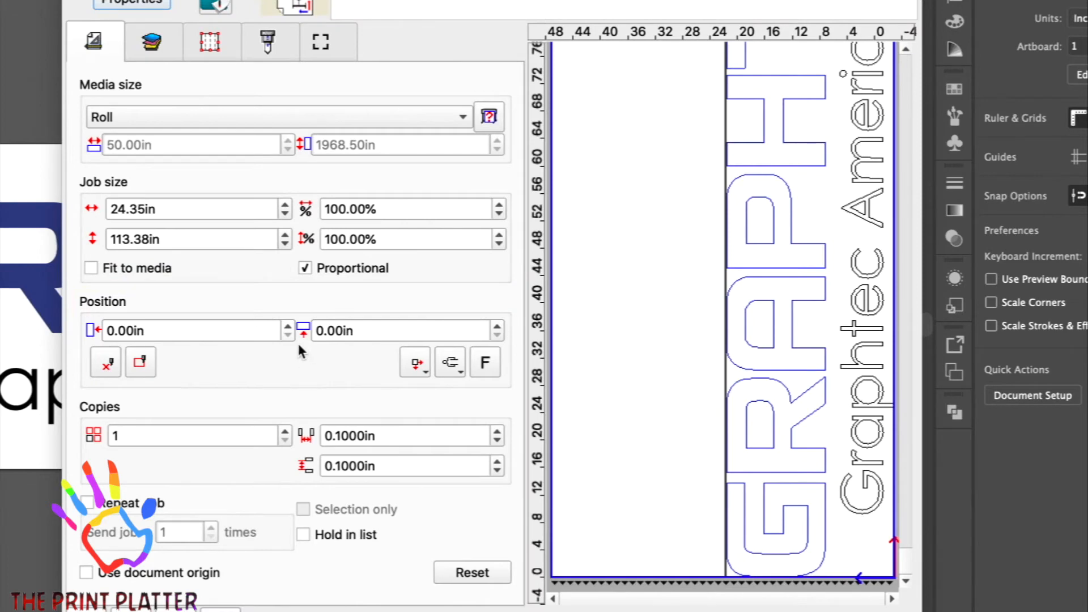
Offset the job 8.00 in across the media and return the offset to 0.00 in.
{"action": "left_click", "coordinate": [286, 325]}
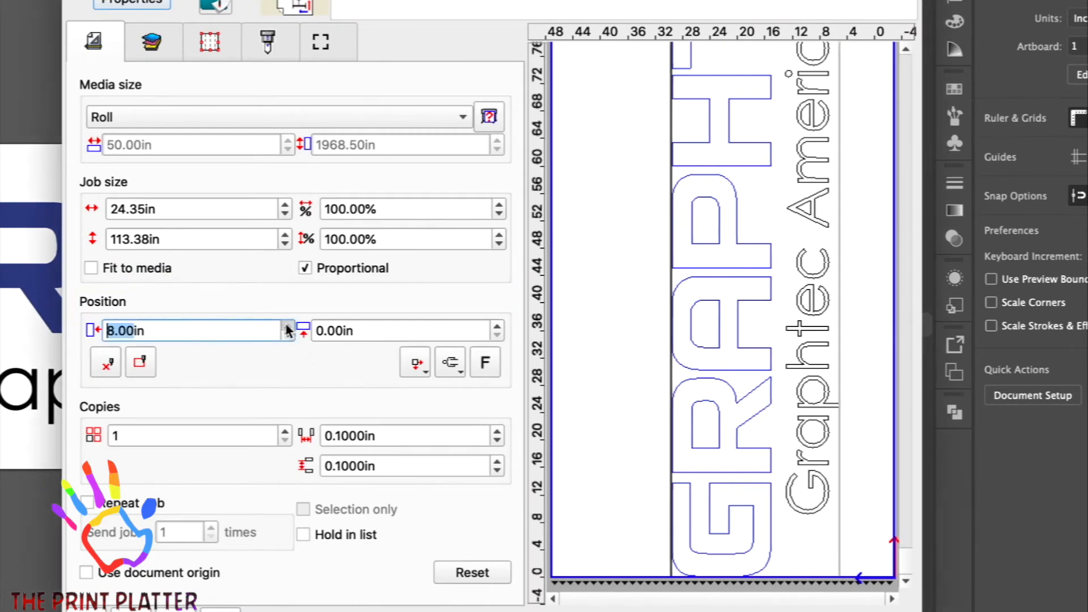
{"action": "left_click", "coordinate": [288, 334]}
{"action": "left_click", "coordinate": [288, 334]}
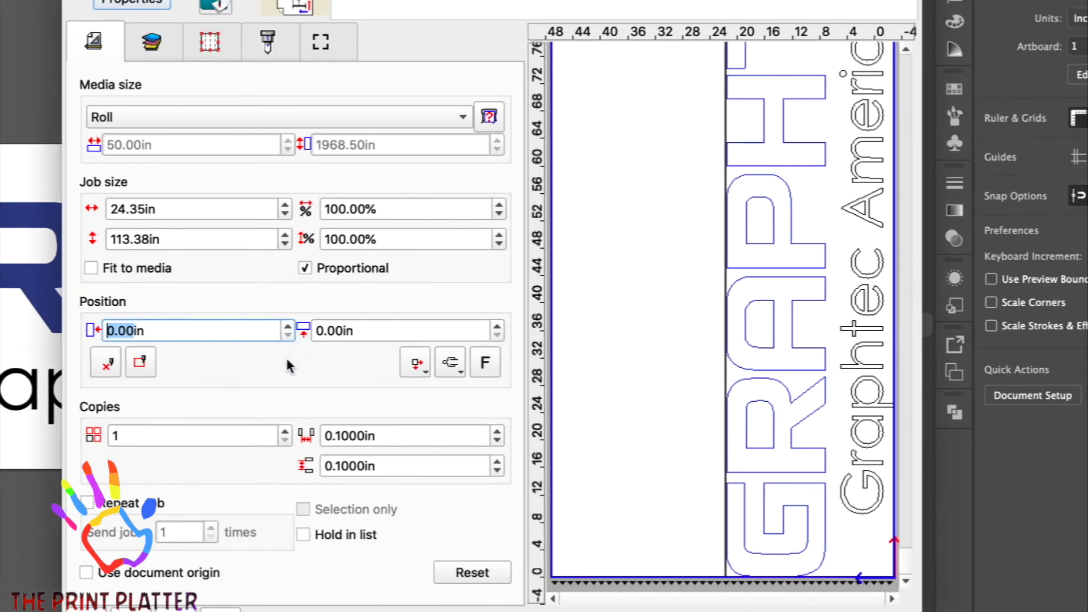
Try moving the job in the preview and taking its position from the cutting plotter's tool.
{"action": "left_click_drag", "start_coordinate": [735, 390], "coordinate": [782, 403]}
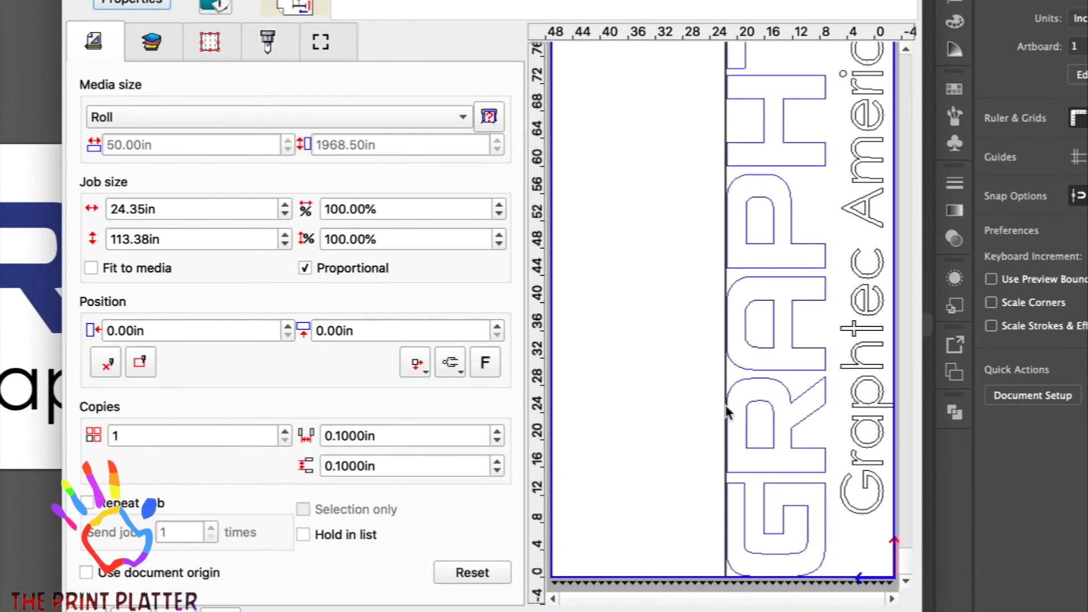
{"action": "left_click", "coordinate": [106, 363]}
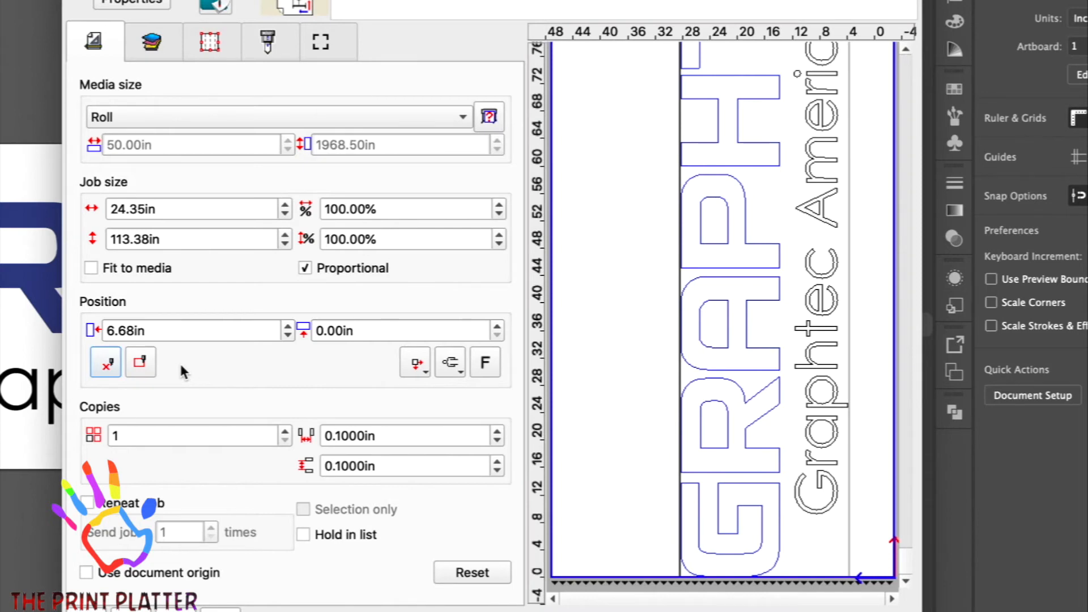
{"action": "left_click", "coordinate": [142, 363]}
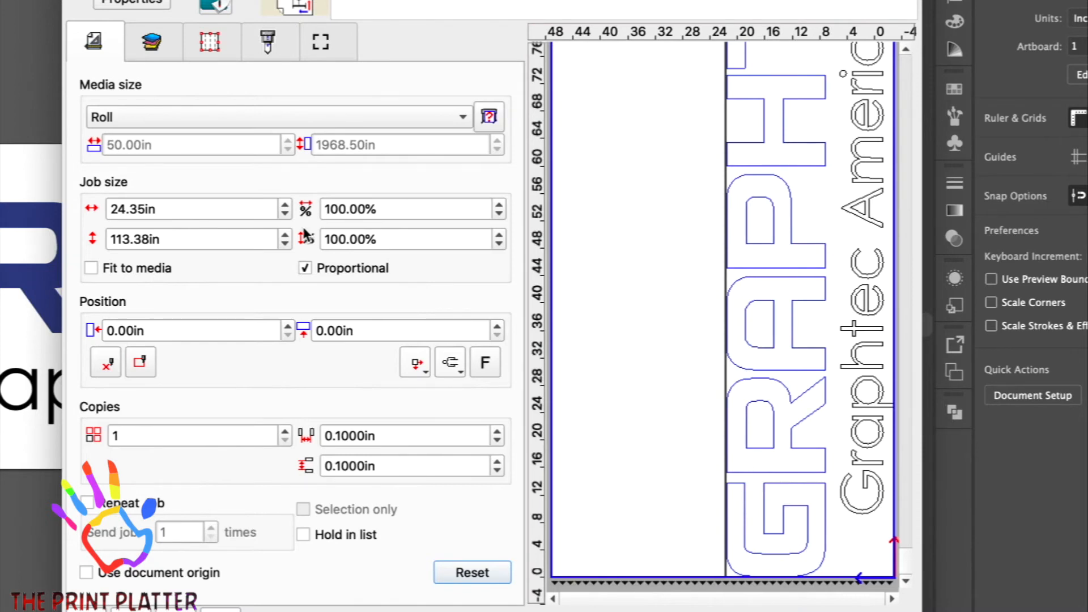
Set the job width to 3 in with proportional scaling on.
{"action": "double_click", "coordinate": [197, 209]}
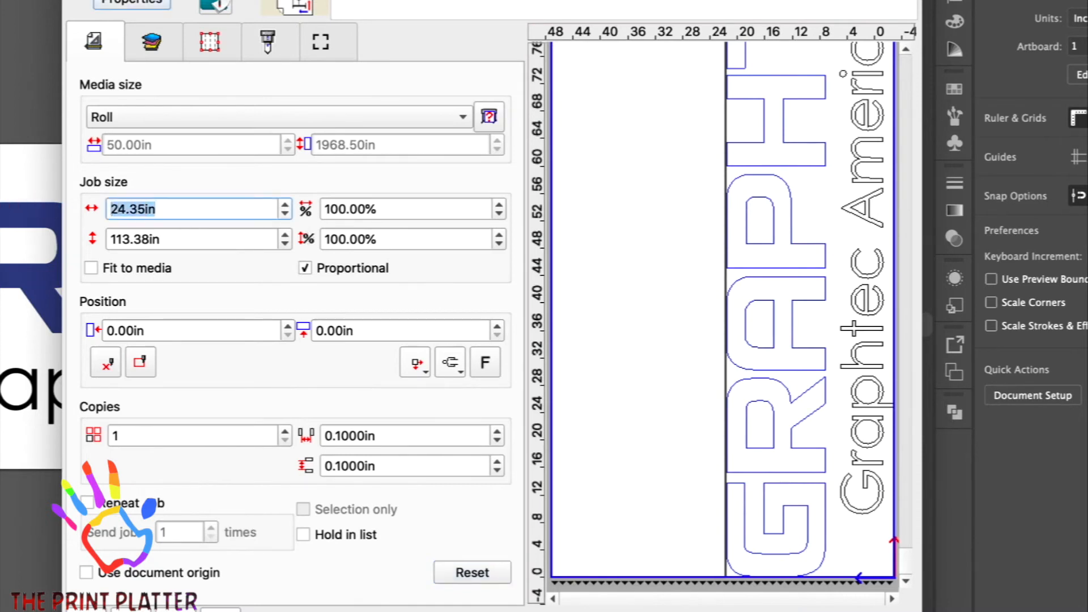
{"action": "type", "text": "3"}
{"action": "key", "text": "Return"}
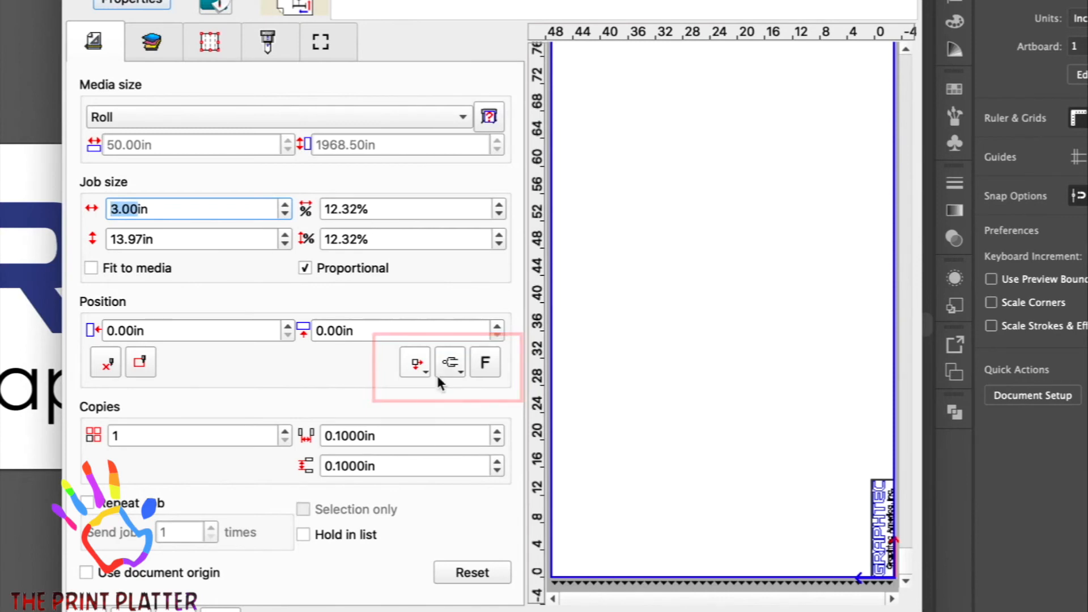
Try the job alignment options for the media's widthwise centre, far edge and full centre, and return the job to the origin corner.
{"action": "left_click", "coordinate": [417, 363]}
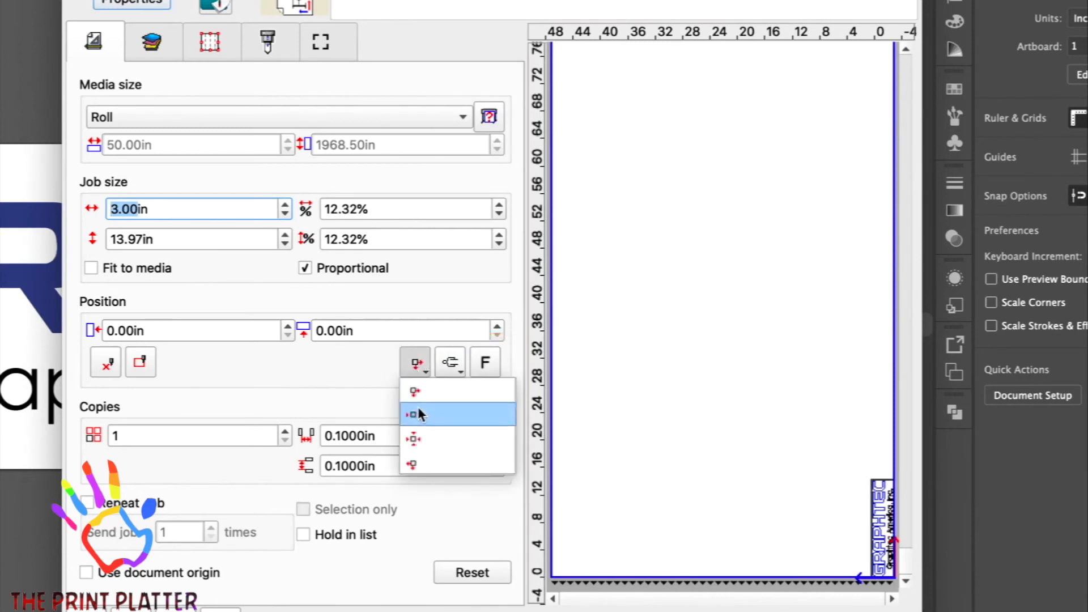
{"action": "left_click", "coordinate": [419, 413]}
{"action": "left_click", "coordinate": [417, 362]}
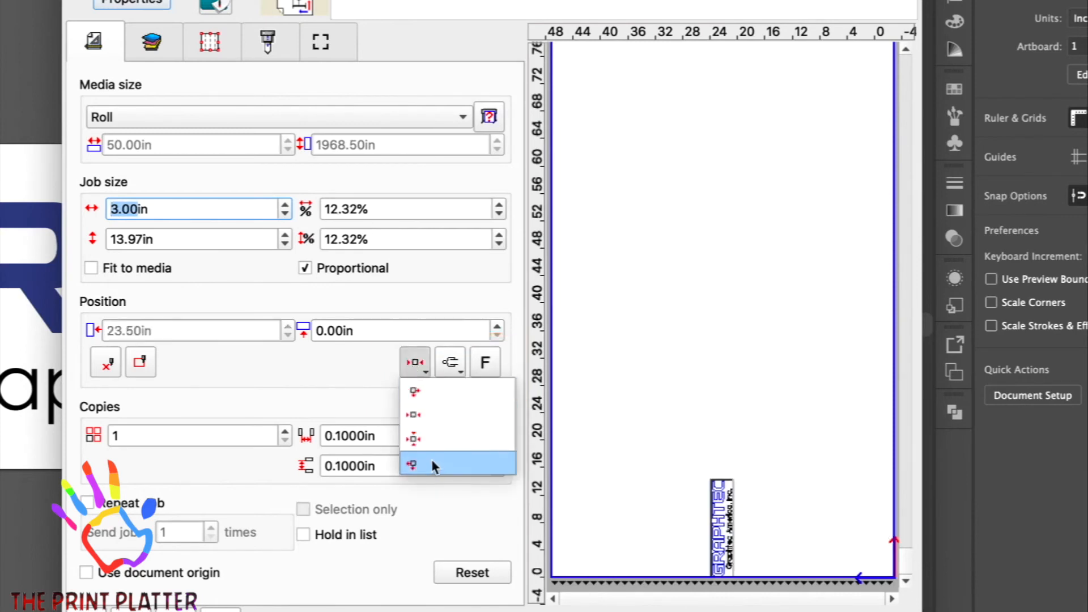
{"action": "left_click", "coordinate": [431, 465]}
{"action": "left_click", "coordinate": [418, 360]}
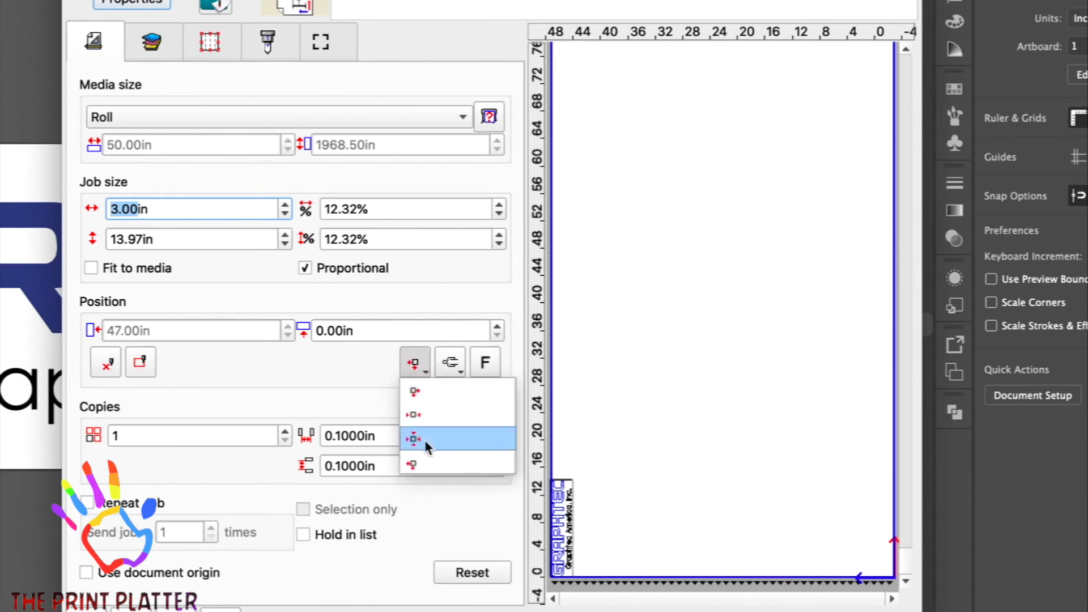
{"action": "left_click", "coordinate": [426, 439]}
{"action": "left_click", "coordinate": [417, 363]}
{"action": "left_click", "coordinate": [418, 391]}
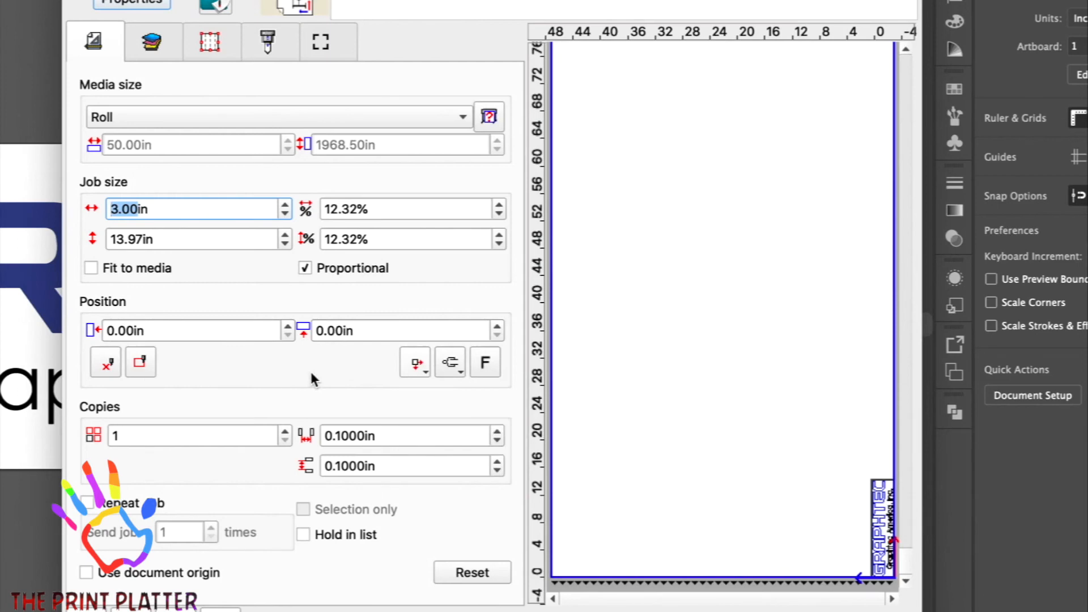
Try each rotation option for the job, and set the upright orientation that runs the logo across the media.
{"action": "left_click", "coordinate": [450, 362]}
{"action": "left_click", "coordinate": [456, 410]}
{"action": "left_click", "coordinate": [450, 363]}
{"action": "left_click", "coordinate": [450, 390]}
{"action": "left_click", "coordinate": [451, 363]}
{"action": "left_click", "coordinate": [449, 438]}
{"action": "left_click", "coordinate": [451, 363]}
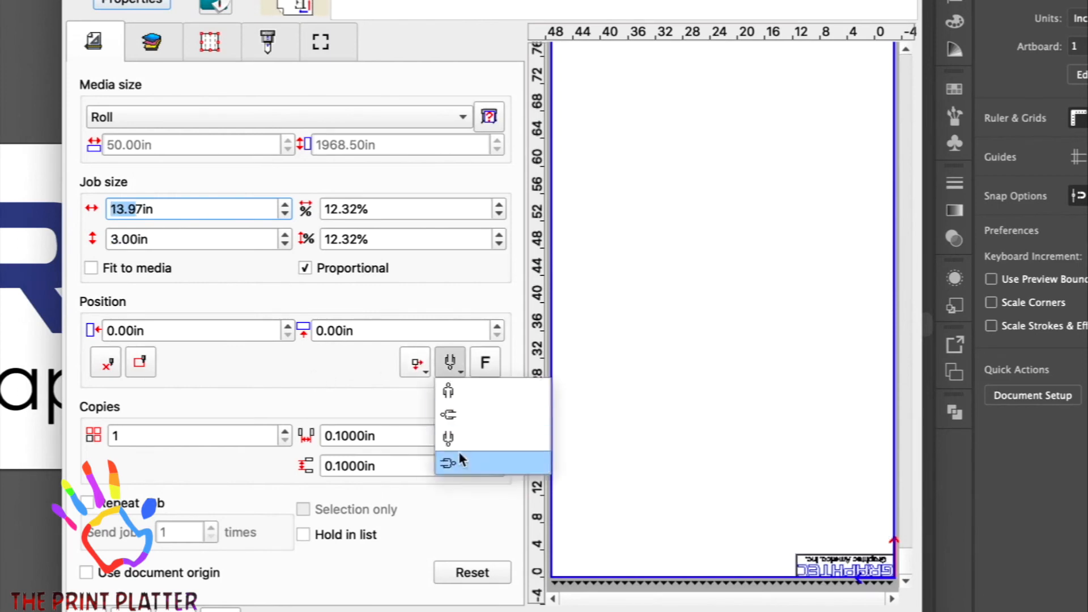
{"action": "left_click", "coordinate": [460, 452]}
{"action": "left_click", "coordinate": [451, 366]}
{"action": "left_click", "coordinate": [451, 410]}
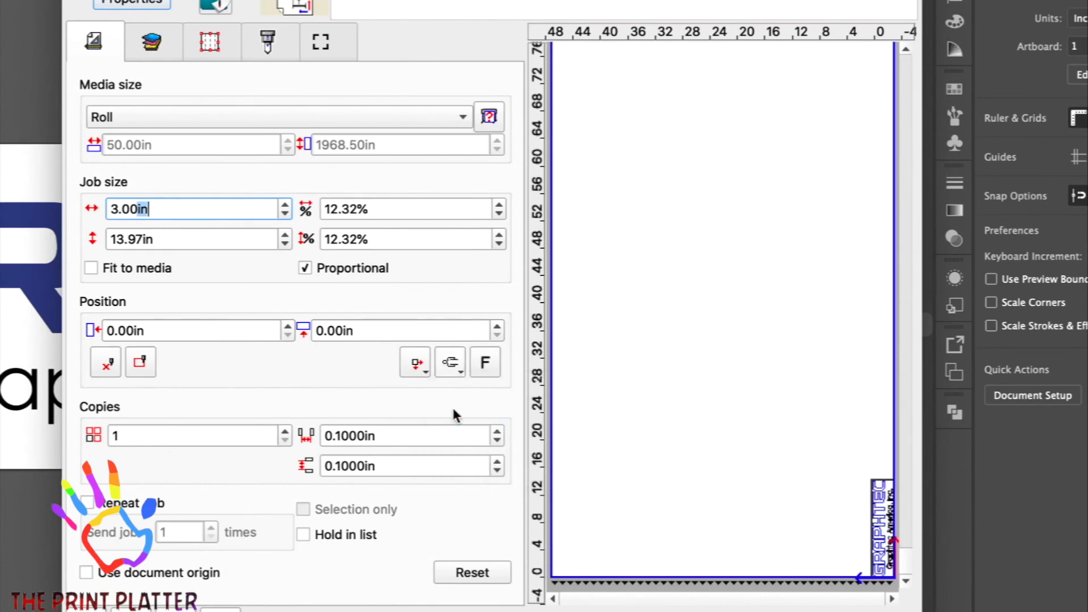
{"action": "left_click", "coordinate": [450, 363]}
{"action": "left_click", "coordinate": [451, 387]}
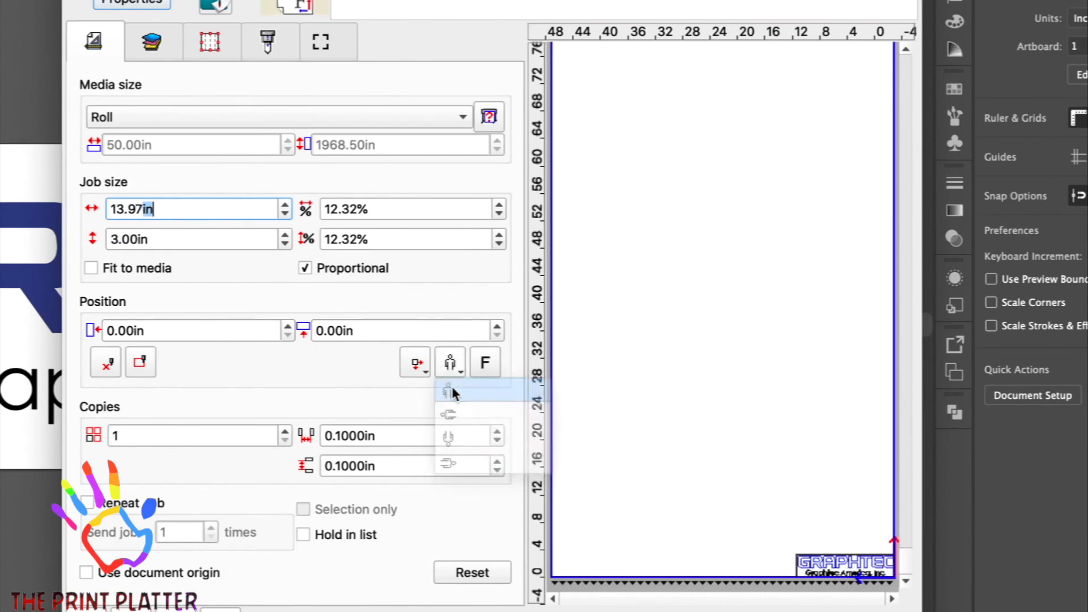
Mirror the job, inspect the reversed logo close up, and turn mirroring off again.
{"action": "left_click", "coordinate": [485, 364]}
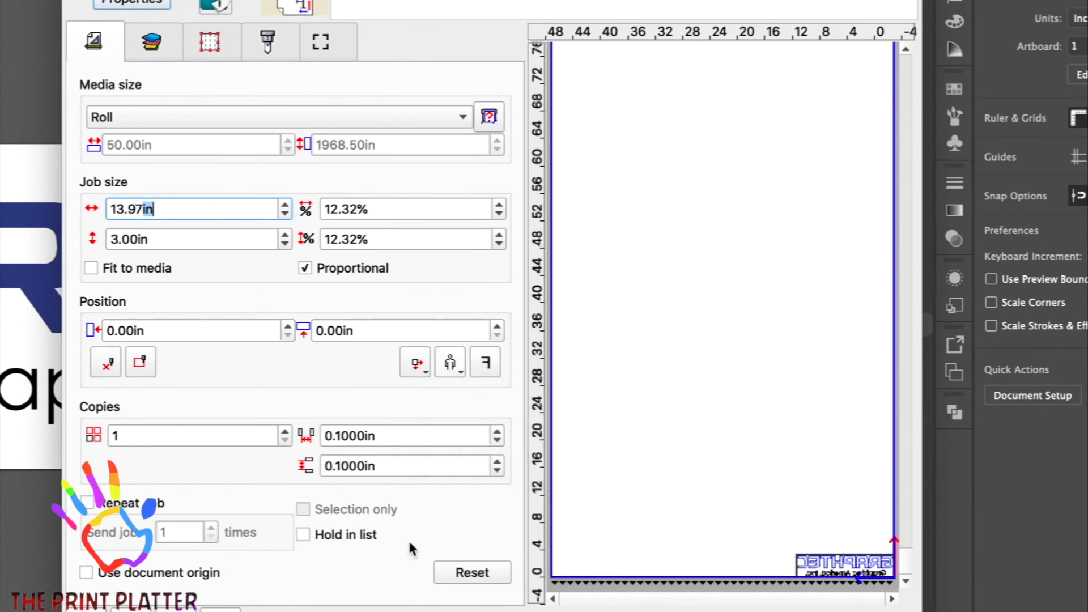
{"action": "left_click", "coordinate": [161, 610]}
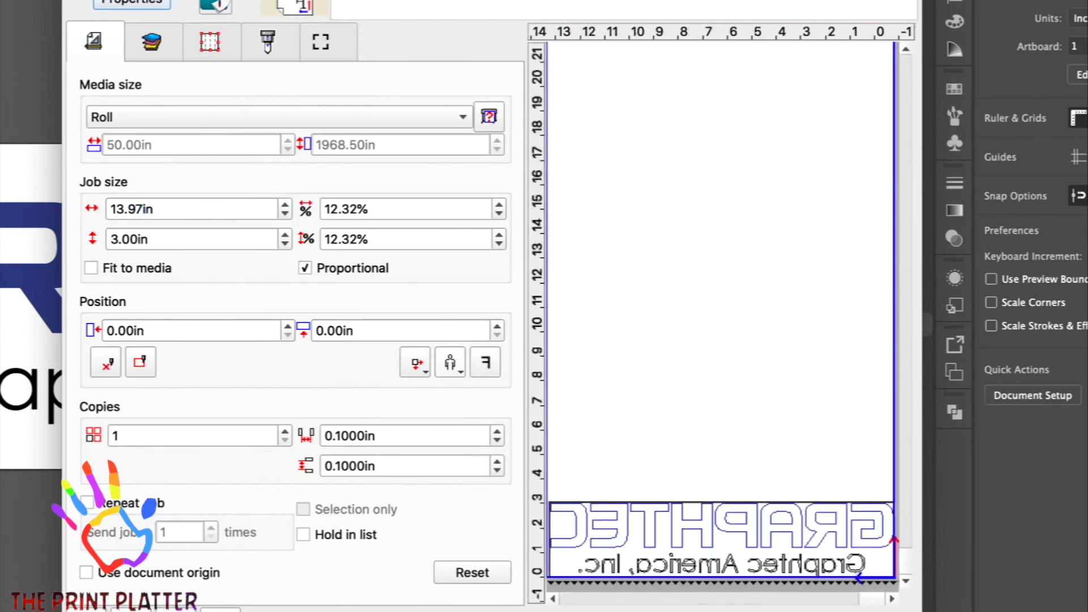
{"action": "left_click", "coordinate": [220, 610]}
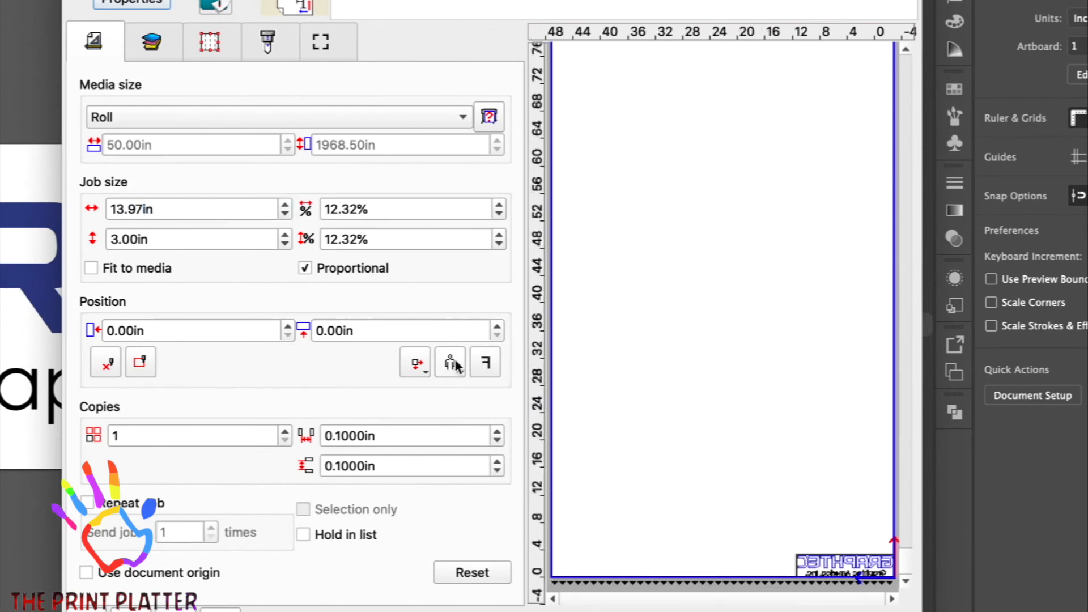
{"action": "left_click", "coordinate": [485, 364]}
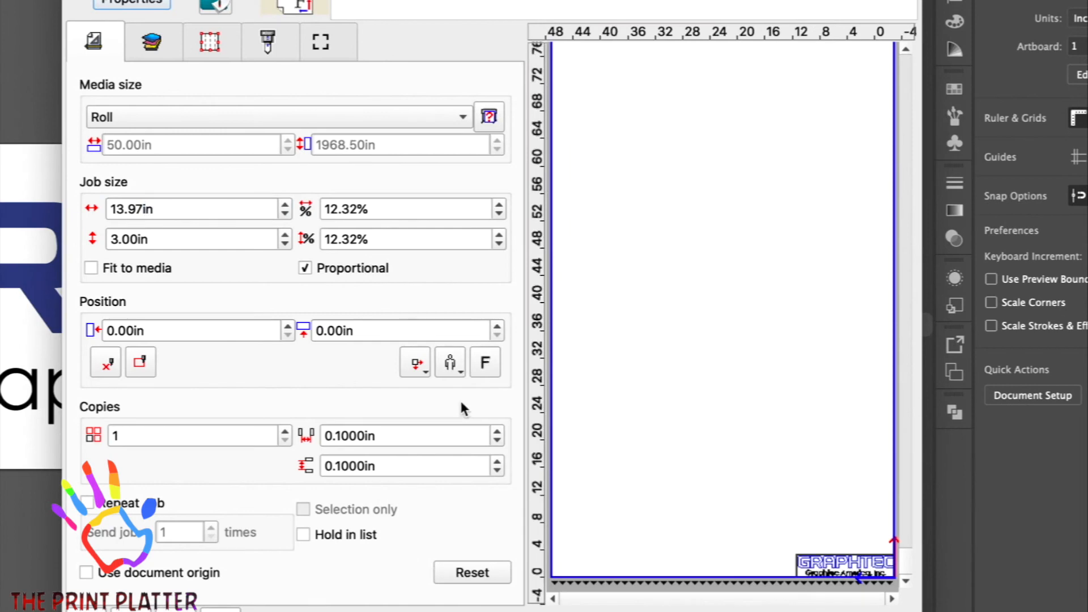
Set the number of copies to 6.
{"action": "left_click", "coordinate": [285, 430]}
{"action": "left_click", "coordinate": [285, 430]}
{"action": "left_click", "coordinate": [285, 431]}
{"action": "left_click", "coordinate": [285, 431]}
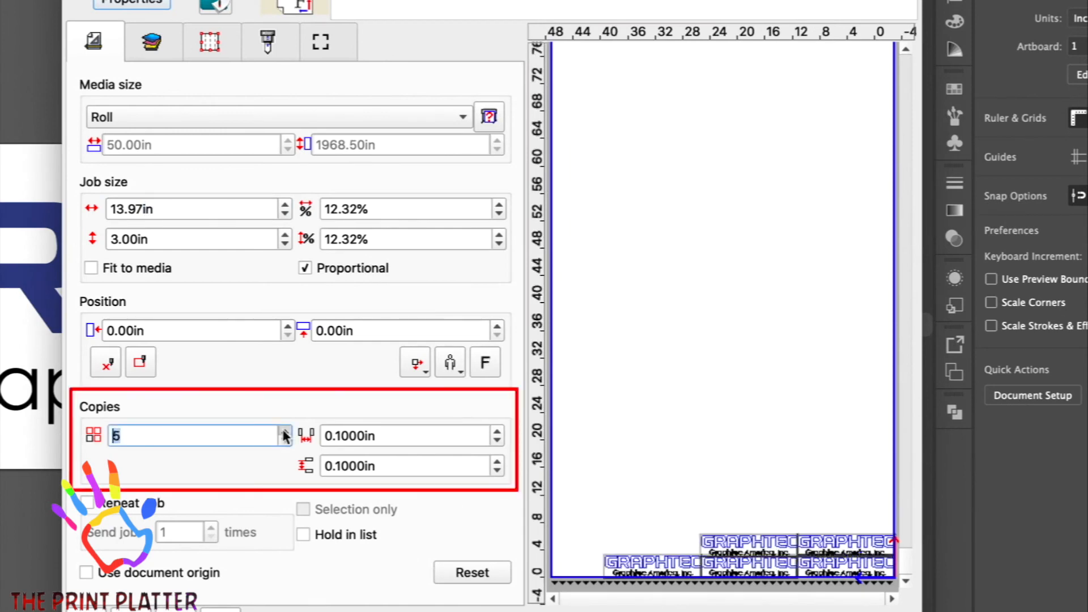
{"action": "left_click", "coordinate": [285, 430]}
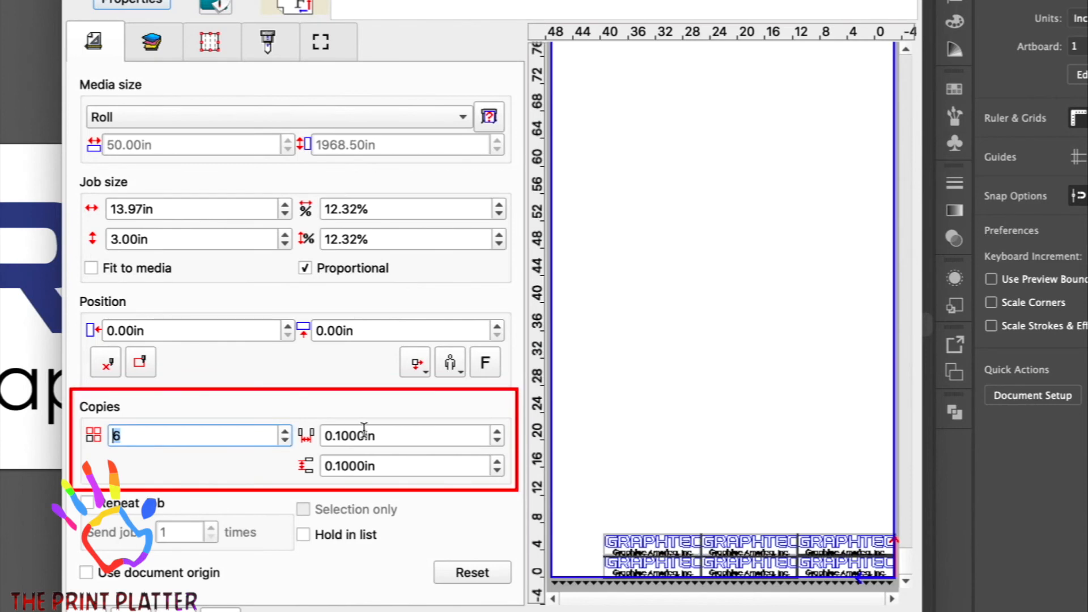
Set both the horizontal and vertical spacing between copies to 3.1000 in.
{"action": "left_click", "coordinate": [497, 432]}
{"action": "left_click", "coordinate": [497, 433]}
{"action": "left_click", "coordinate": [497, 433]}
{"action": "left_click", "coordinate": [497, 433]}
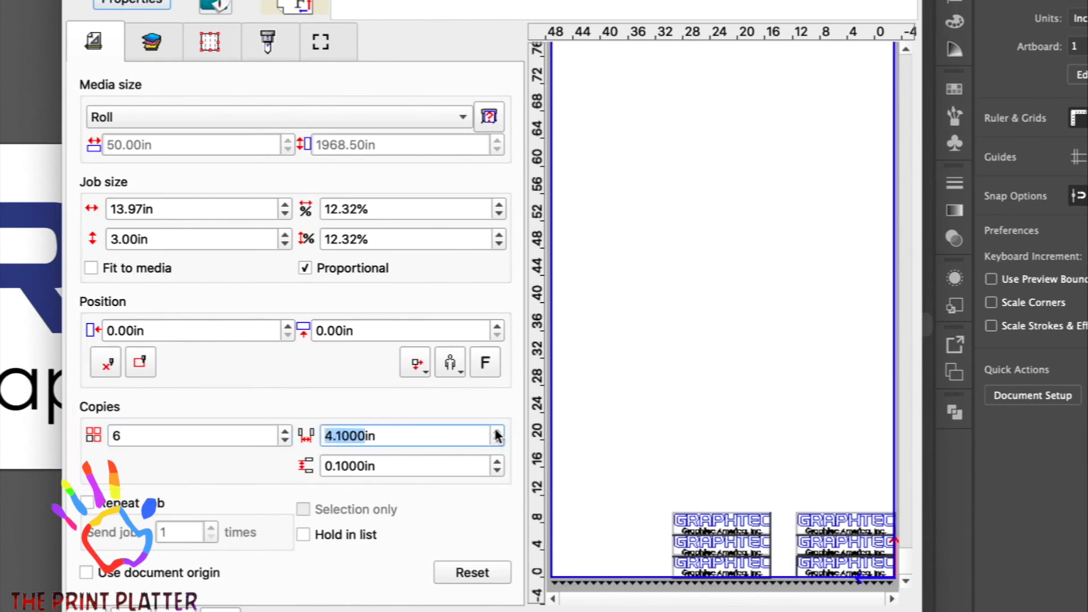
{"action": "left_click", "coordinate": [495, 441]}
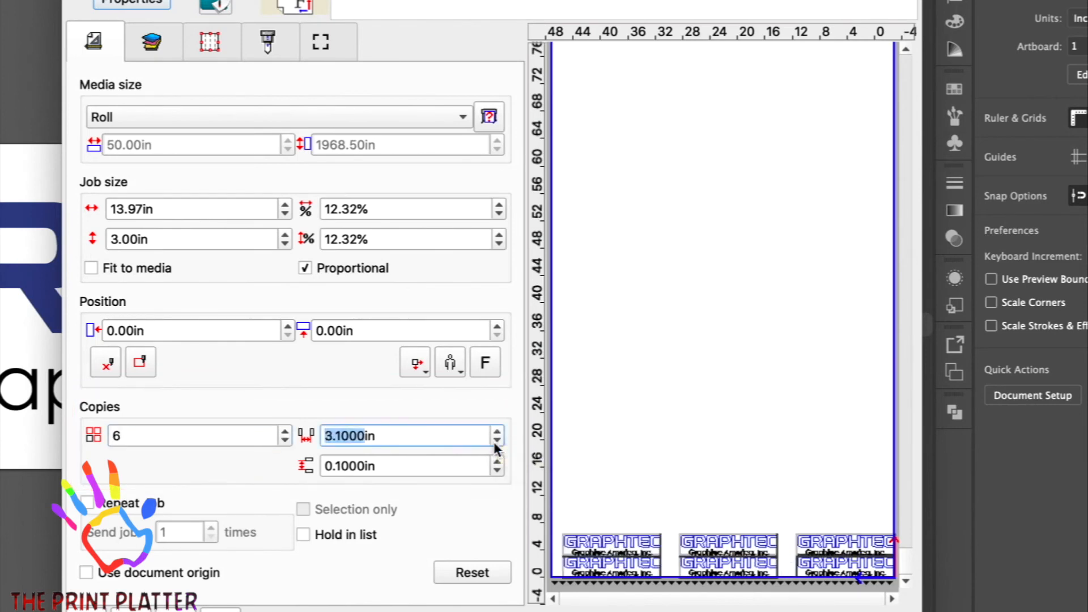
{"action": "left_click", "coordinate": [497, 463]}
{"action": "left_click", "coordinate": [497, 462]}
{"action": "left_click", "coordinate": [497, 462]}
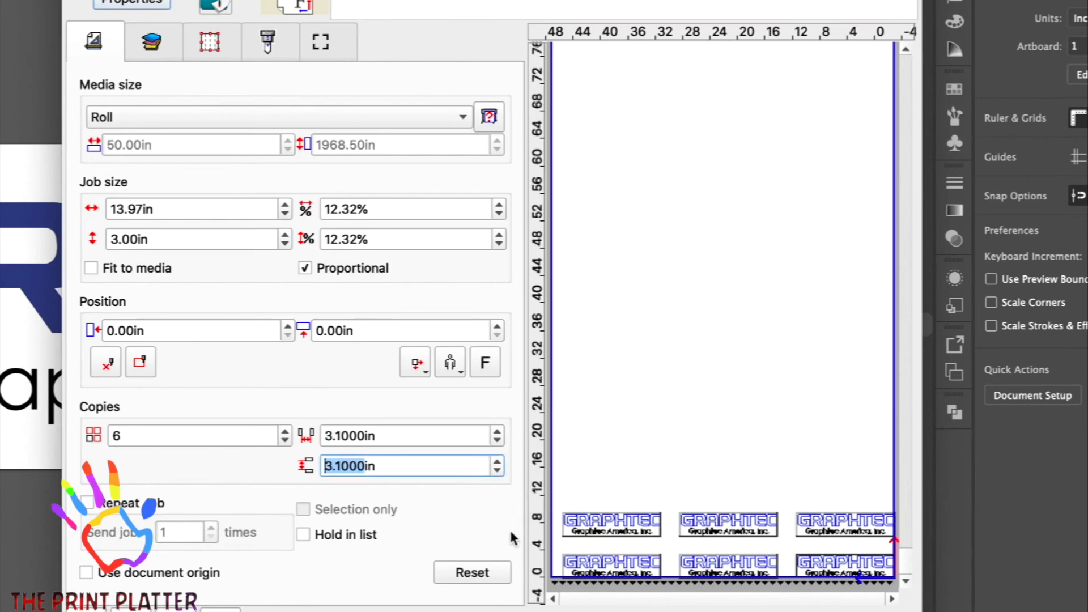
Reset the job settings to their defaults and close the Cut/Plot dialog.
{"action": "left_click", "coordinate": [463, 574]}
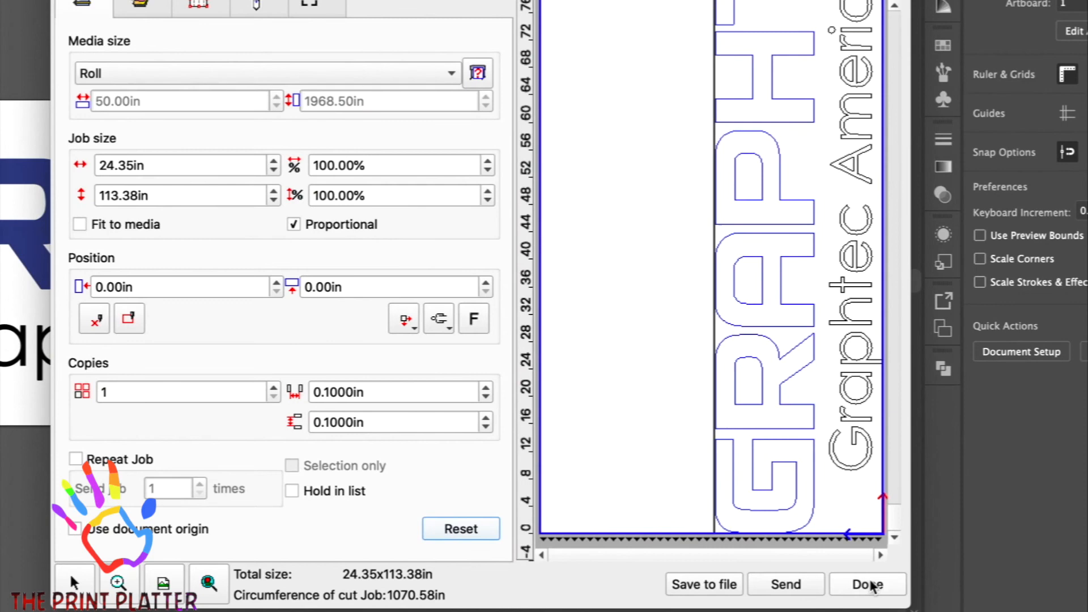
{"action": "left_click", "coordinate": [872, 585]}
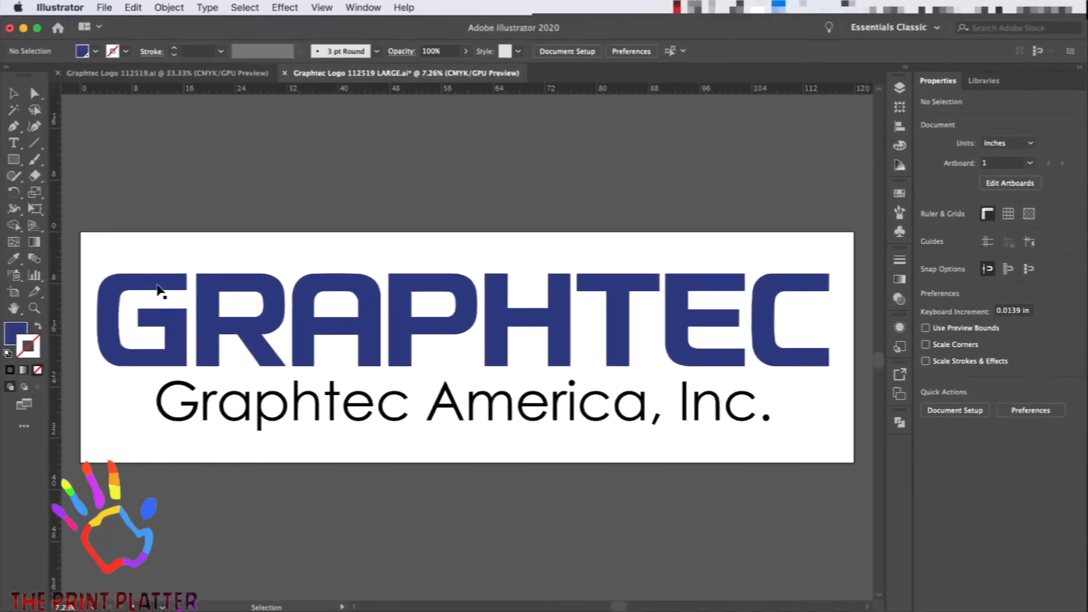
Select only the blue letter G at the start of GRAPHTEC and open the Cut/Plot settings for it.
{"action": "left_click", "coordinate": [159, 290]}
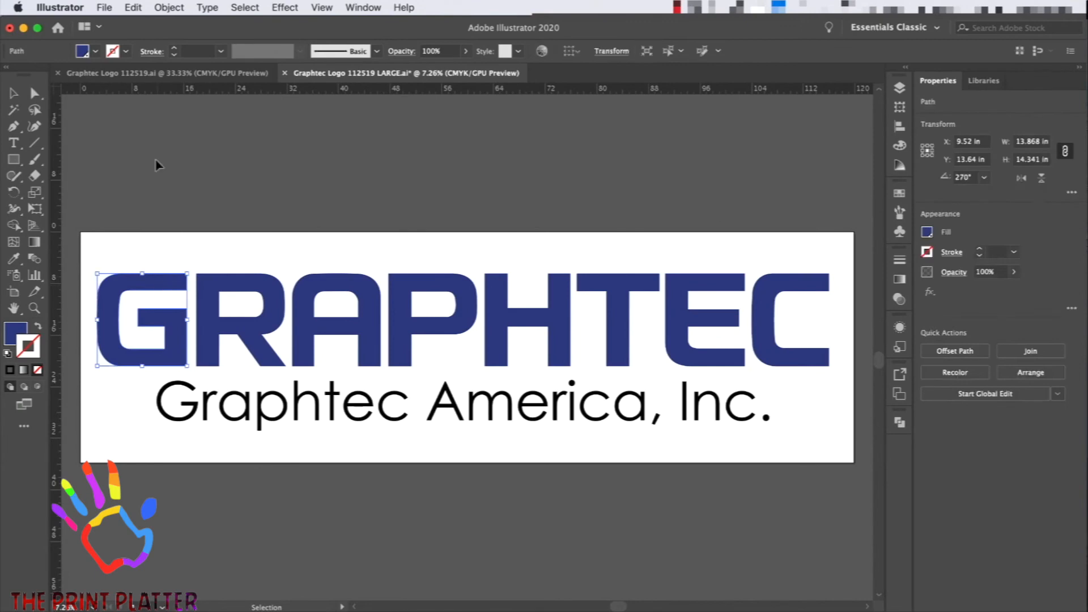
{"action": "left_click", "coordinate": [98, 7]}
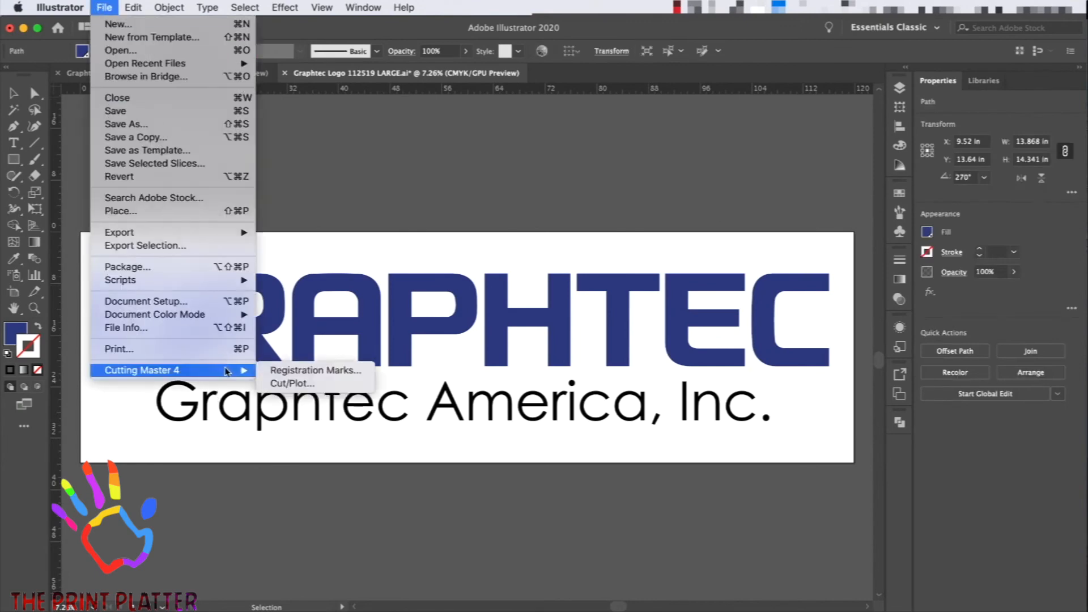
{"action": "left_click", "coordinate": [291, 384]}
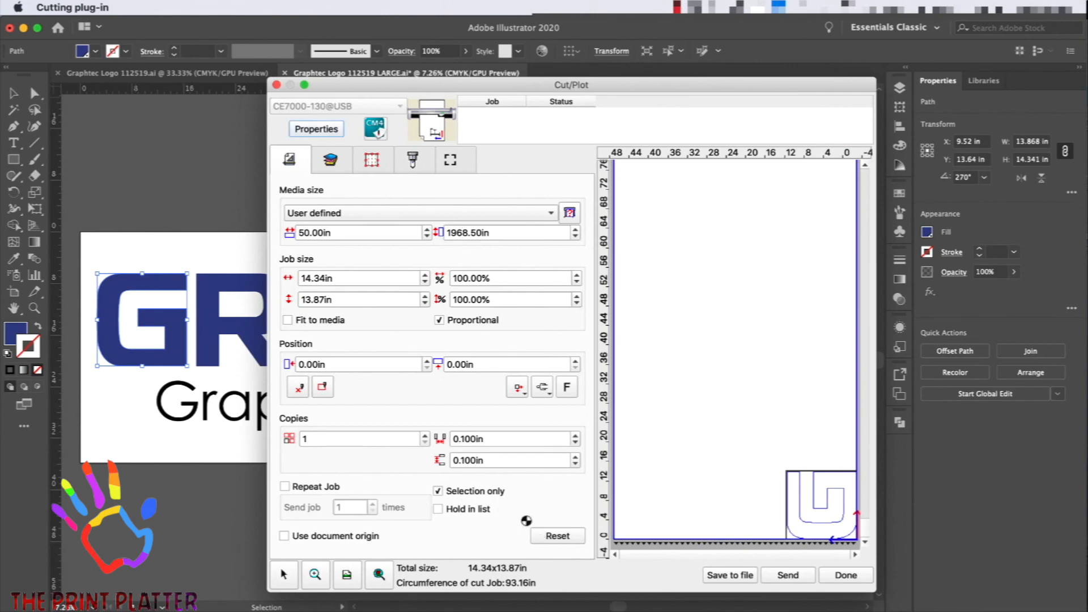
Turn off Selection only so the job covers the whole logo, and toggle Hold in list on and off again.
{"action": "left_click", "coordinate": [438, 491]}
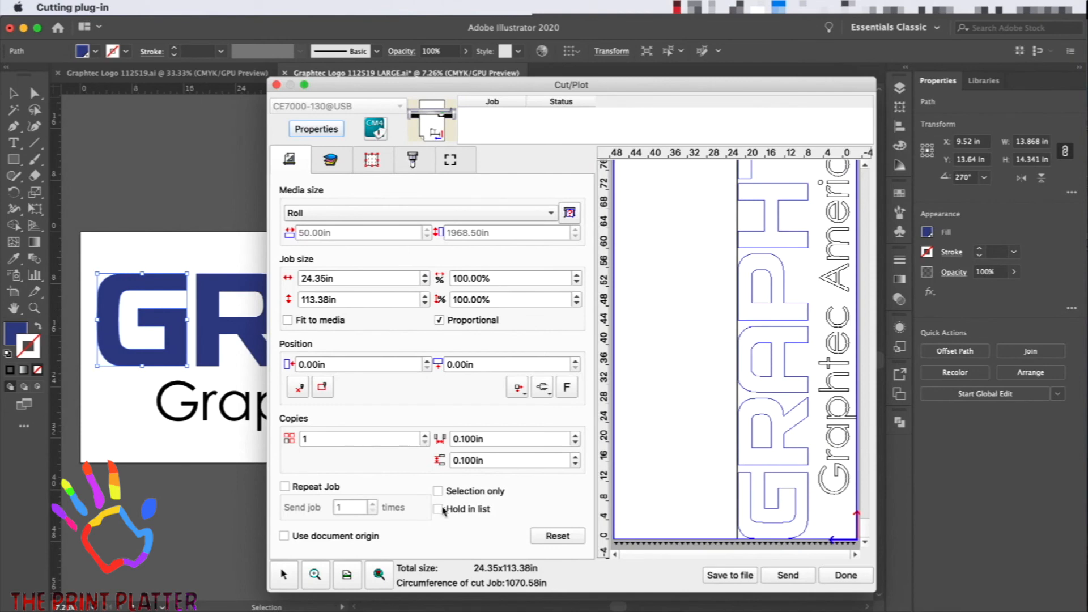
{"action": "left_click", "coordinate": [438, 509]}
{"action": "left_click", "coordinate": [438, 509]}
Examine the cut preview with the whole job in view, at media width, and close up on the first letter G.
{"action": "left_click", "coordinate": [381, 574]}
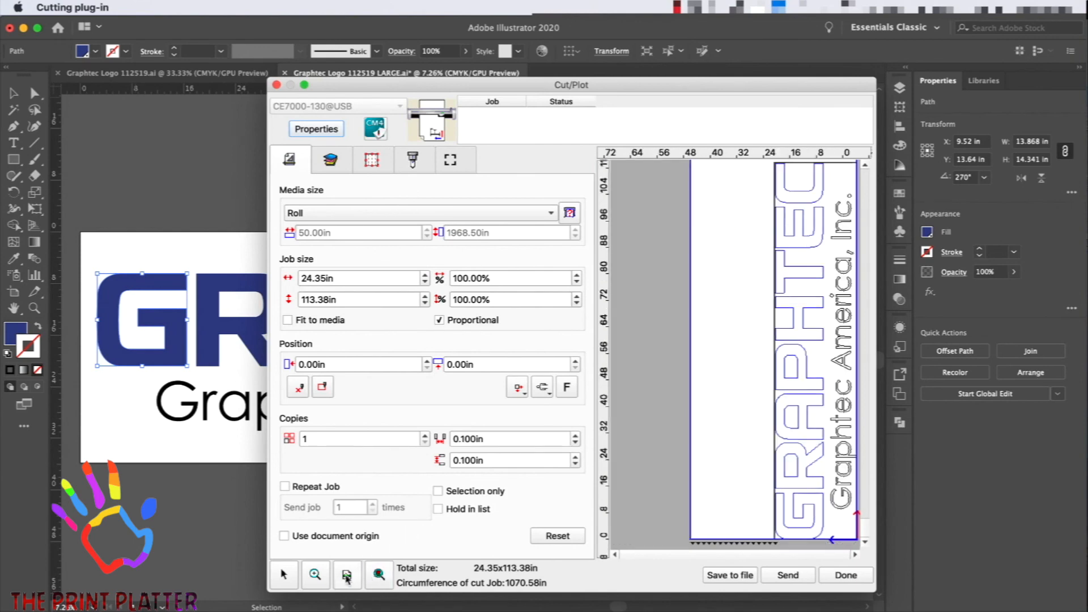
{"action": "left_click", "coordinate": [346, 575]}
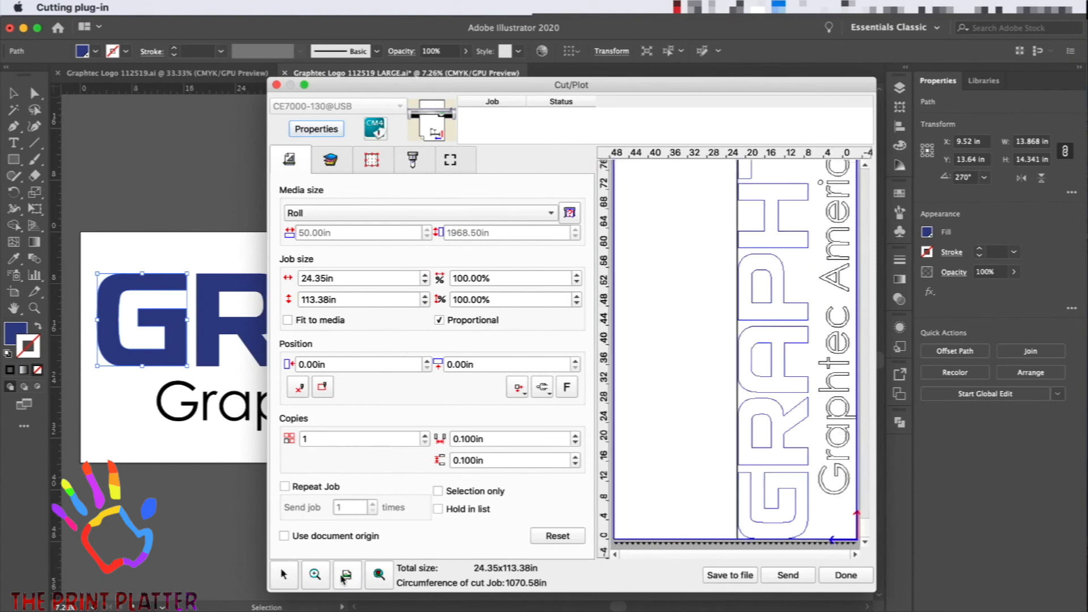
{"action": "left_click", "coordinate": [315, 575]}
{"action": "left_click_drag", "start_coordinate": [705, 453], "coordinate": [822, 531]}
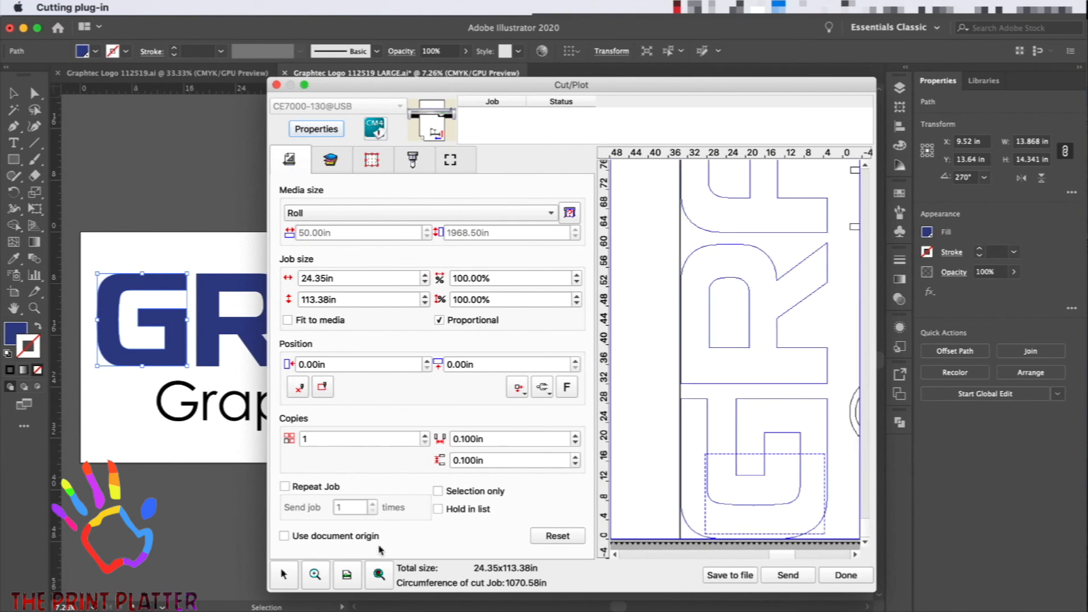
{"action": "left_click", "coordinate": [375, 578]}
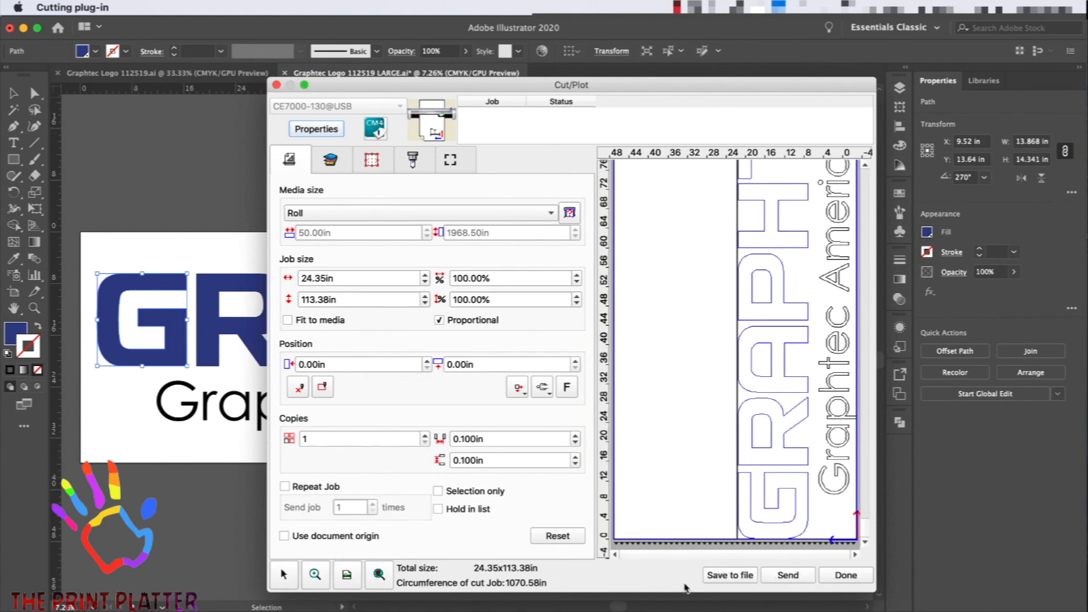
Send the full logo job with Hold in list enabled, and release the held job to the cutter from the Cutting Master 4 job list.
{"action": "left_click", "coordinate": [438, 509]}
{"action": "left_click", "coordinate": [798, 577]}
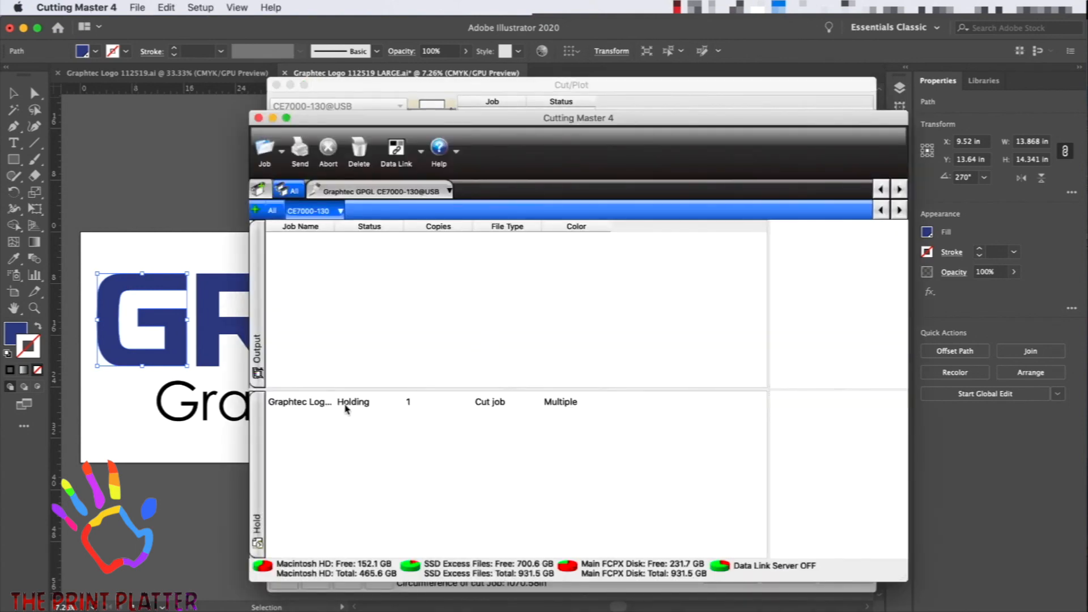
{"action": "left_click", "coordinate": [350, 407]}
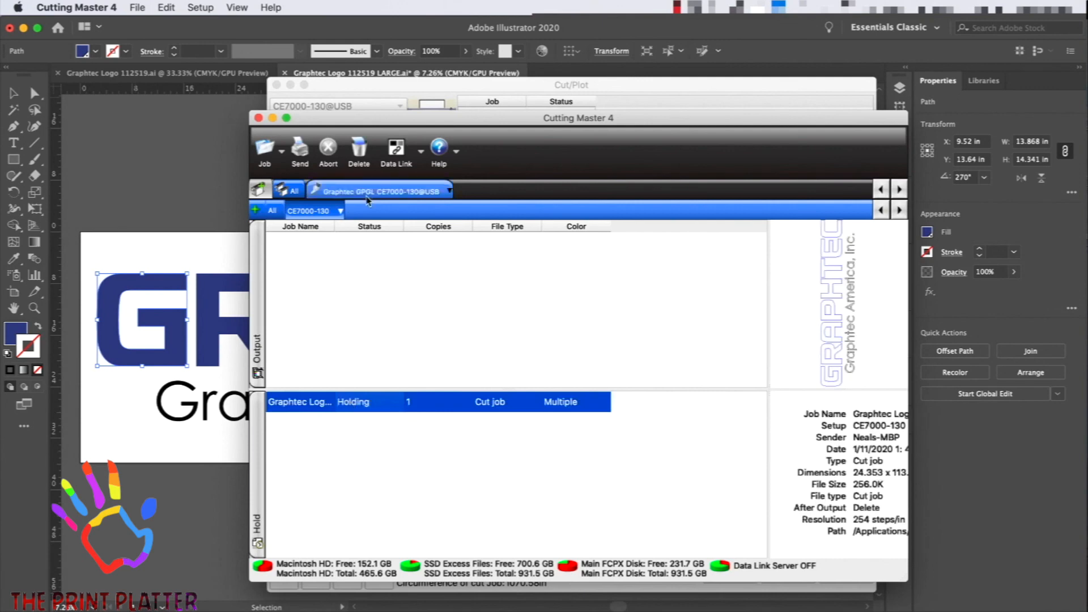
{"action": "left_click", "coordinate": [300, 153]}
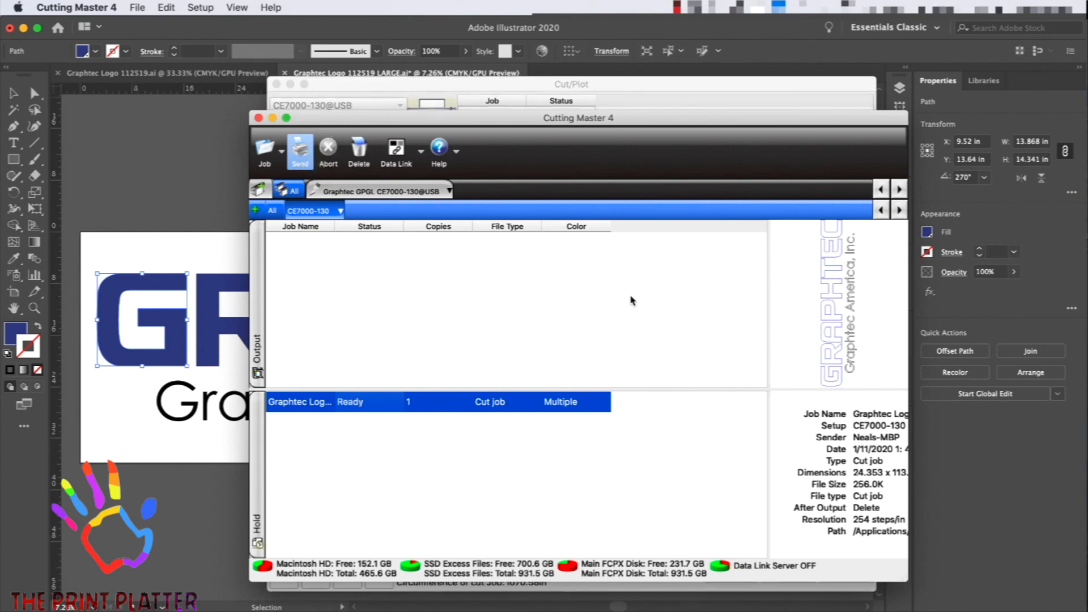
{"action": "left_click", "coordinate": [437, 83]}
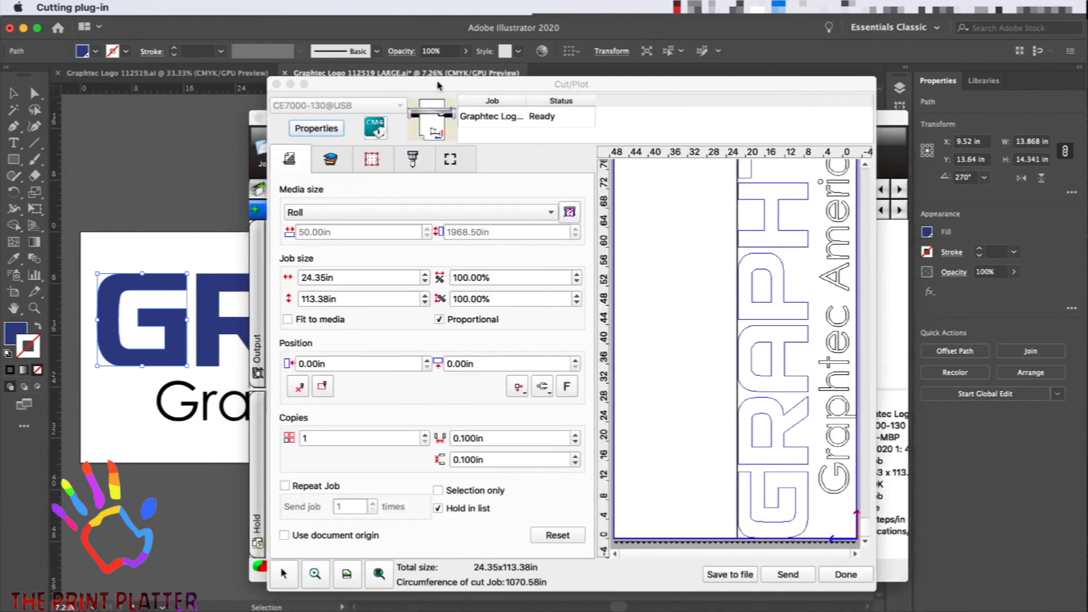